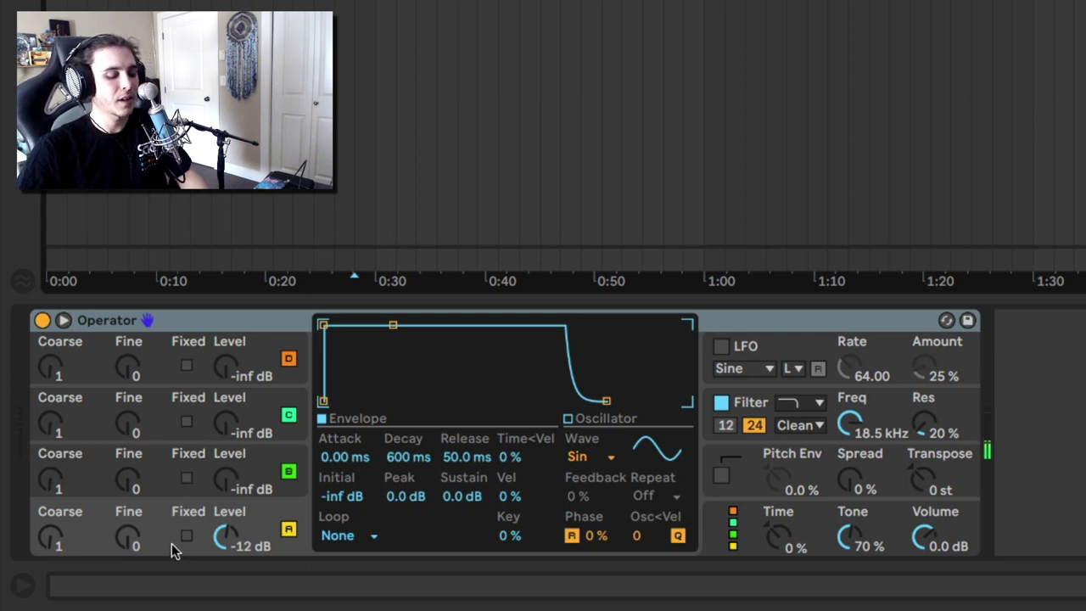
key("z")
key("z")
key("z")
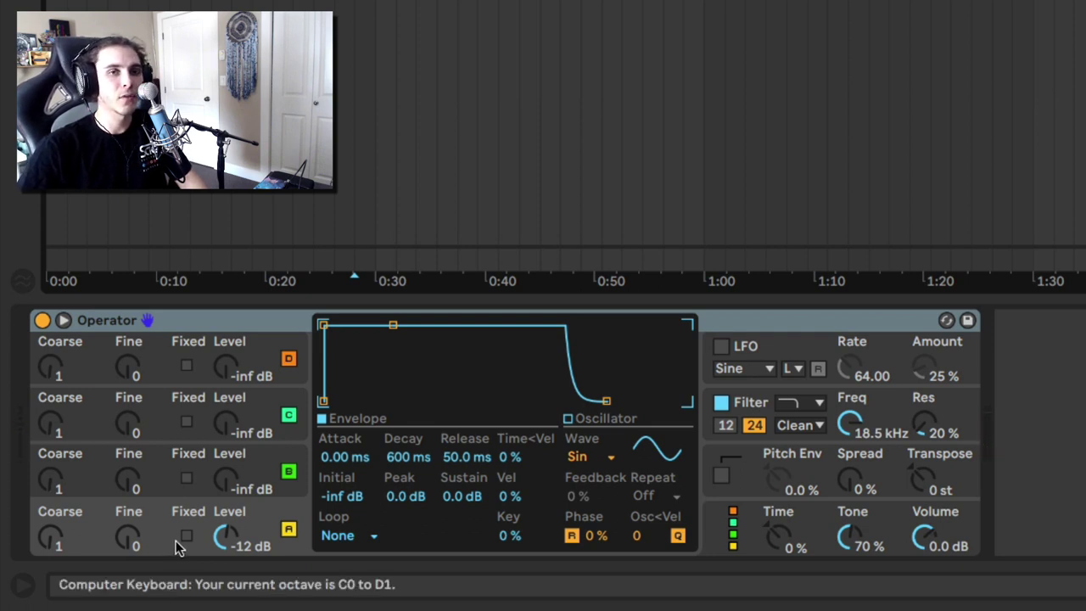
key("a")
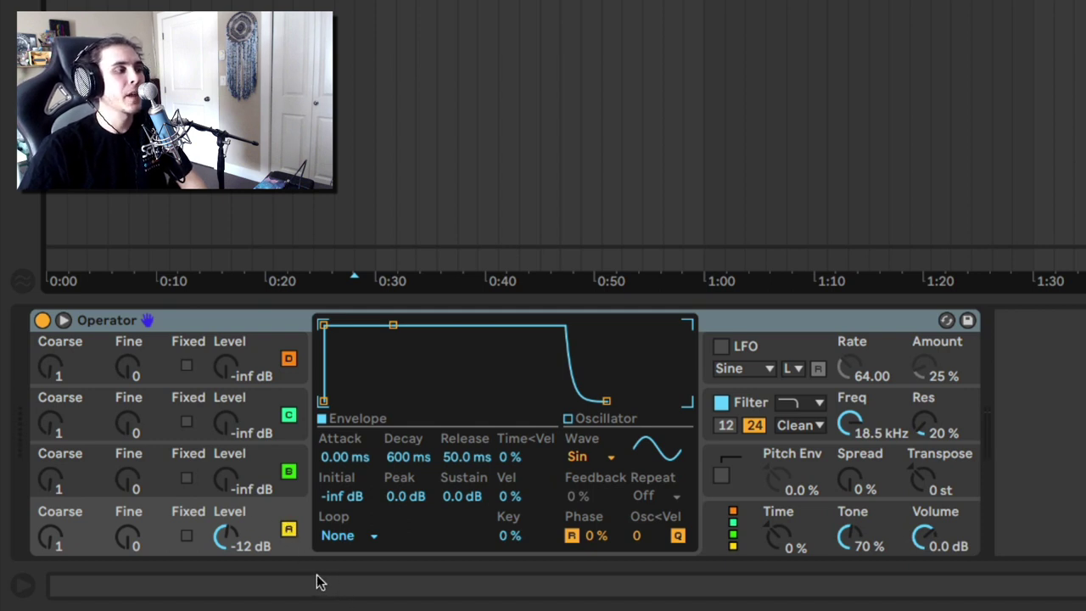
left_click(187, 535)
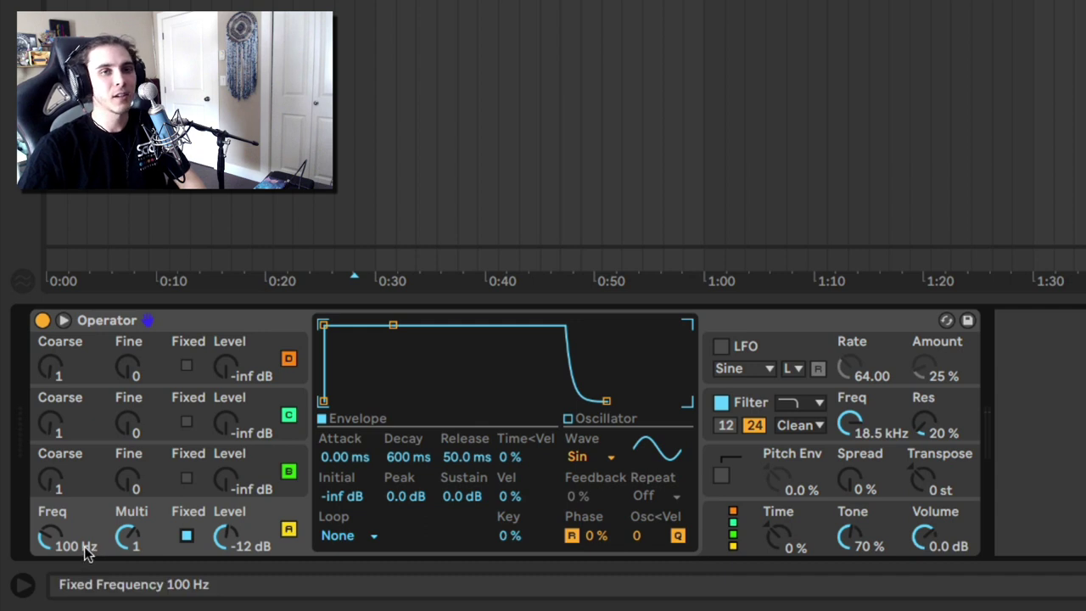
mouse_move(49, 539)
left_mouse_down()
mouse_move(49, 573)
mouse_move(50, 539)
left_mouse_up()
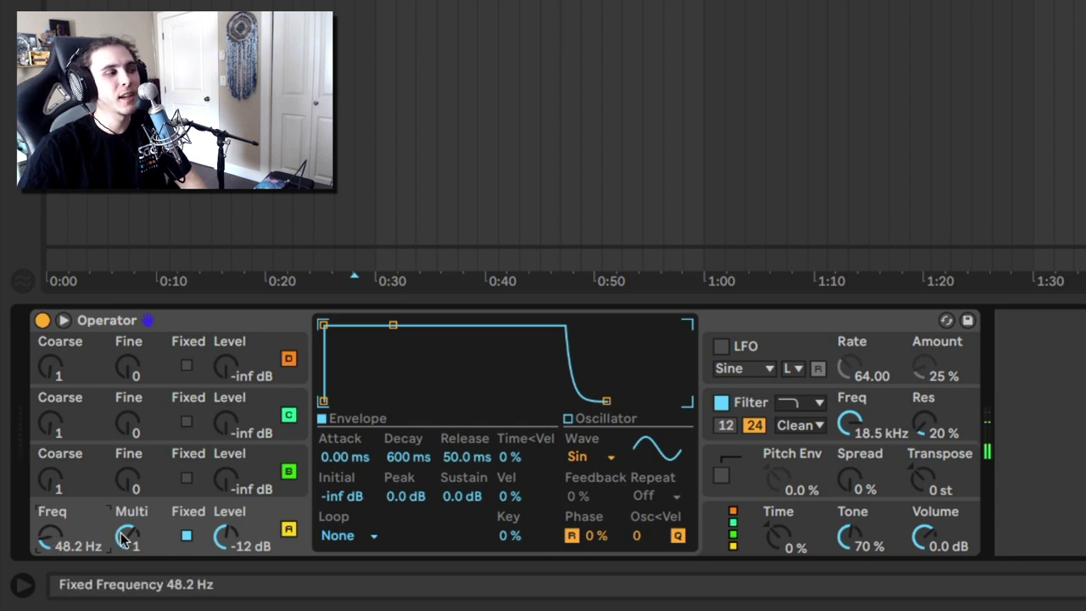
left_click(185, 538)
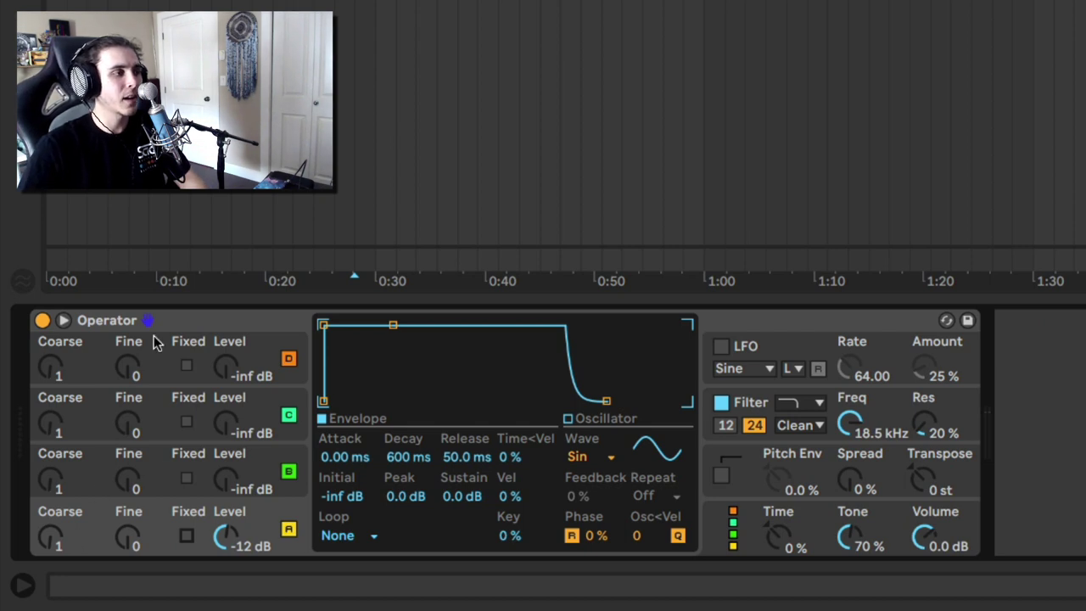
Pick Saw D as oscillator A's wave, glance at the global section, then return to A
left_click(607, 459)
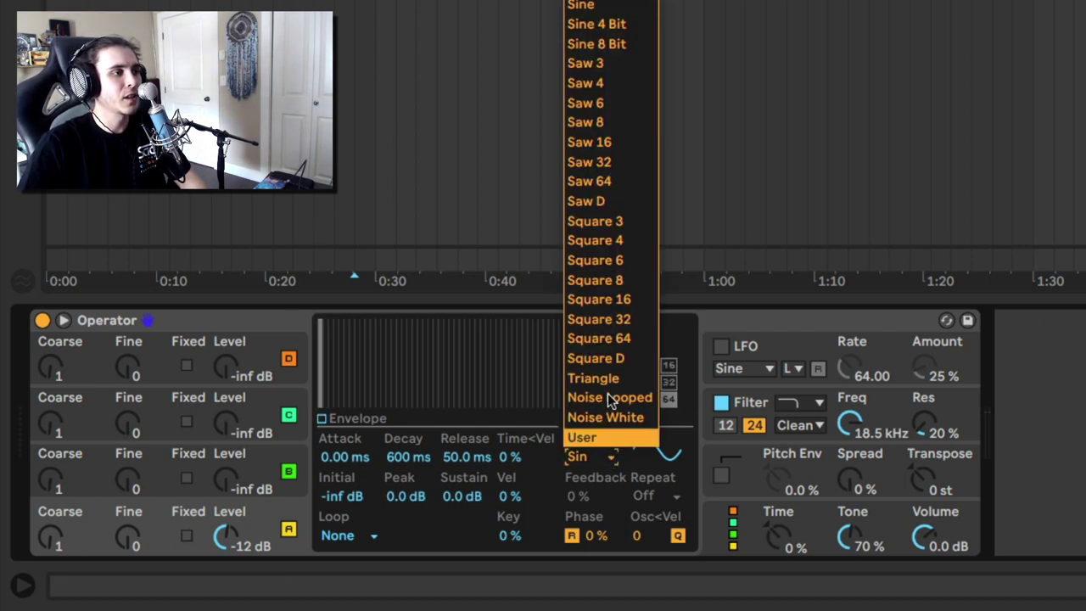
left_click(591, 197)
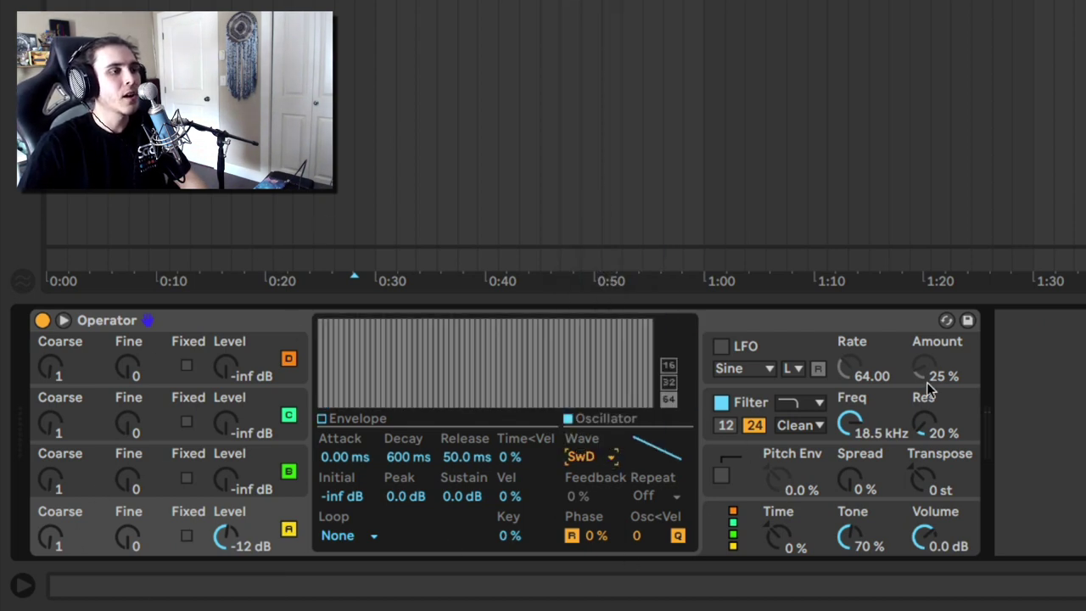
left_click(792, 512)
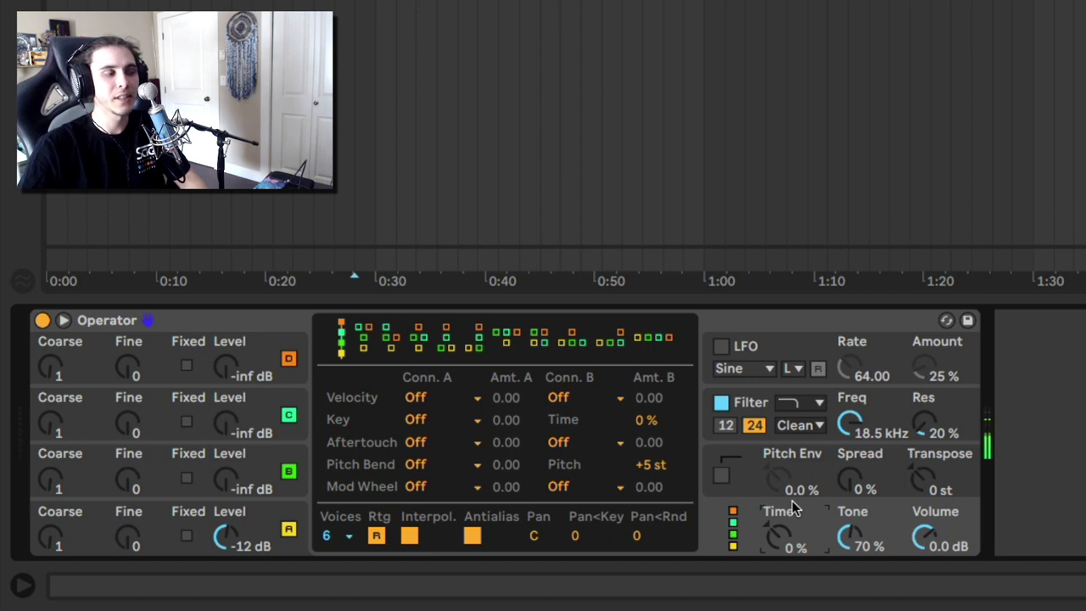
left_click(263, 509)
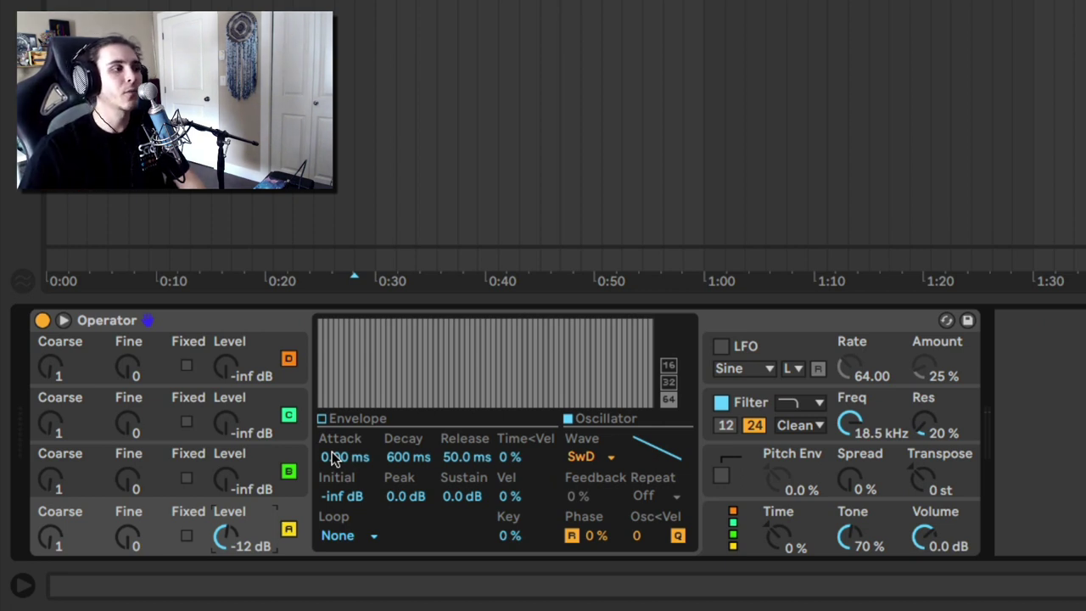
Show the Envelope view and step through oscillators B, C and D before returning to A
left_click(332, 422)
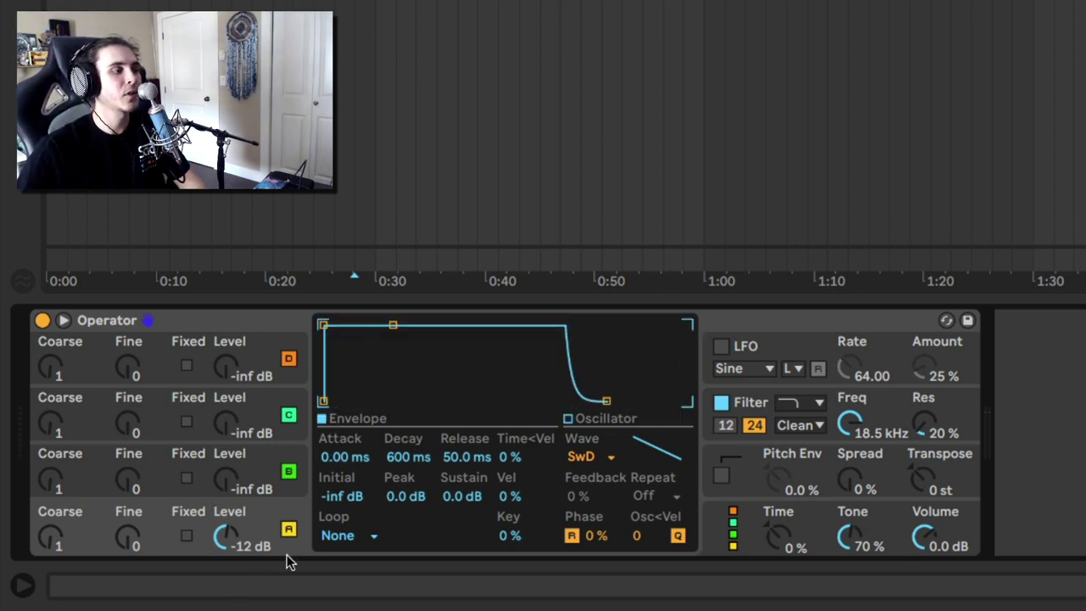
left_click(260, 467)
left_click(259, 418)
left_click(262, 359)
left_click(262, 418)
left_click(258, 471)
left_click(261, 515)
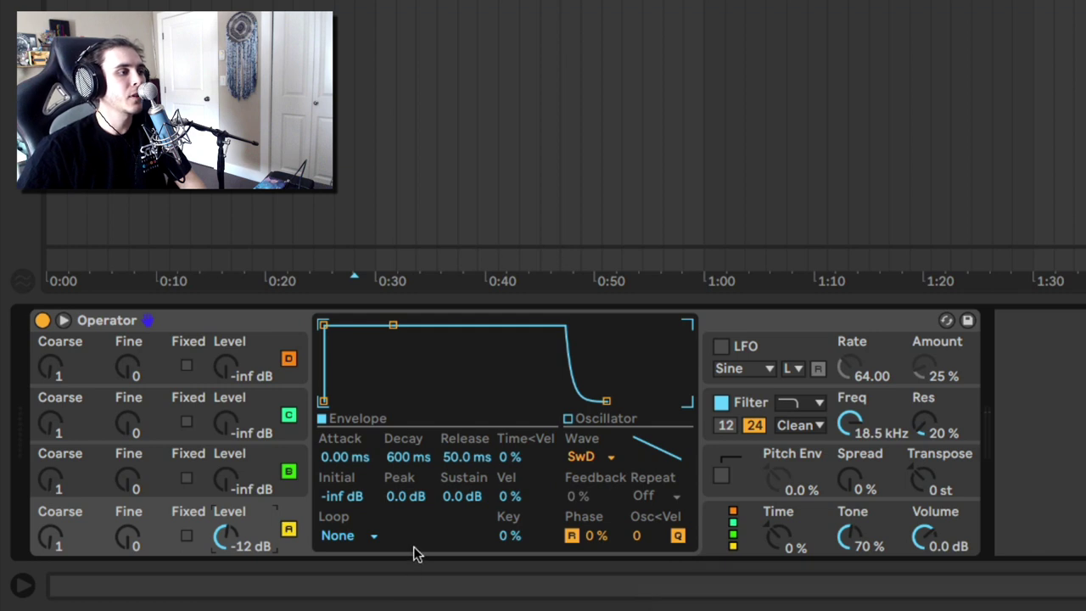
Drag oscillator A's sustain to -inf dB, decay to 7.00 s and release to 579 ms
left_click_drag(450, 496, 450, 569)
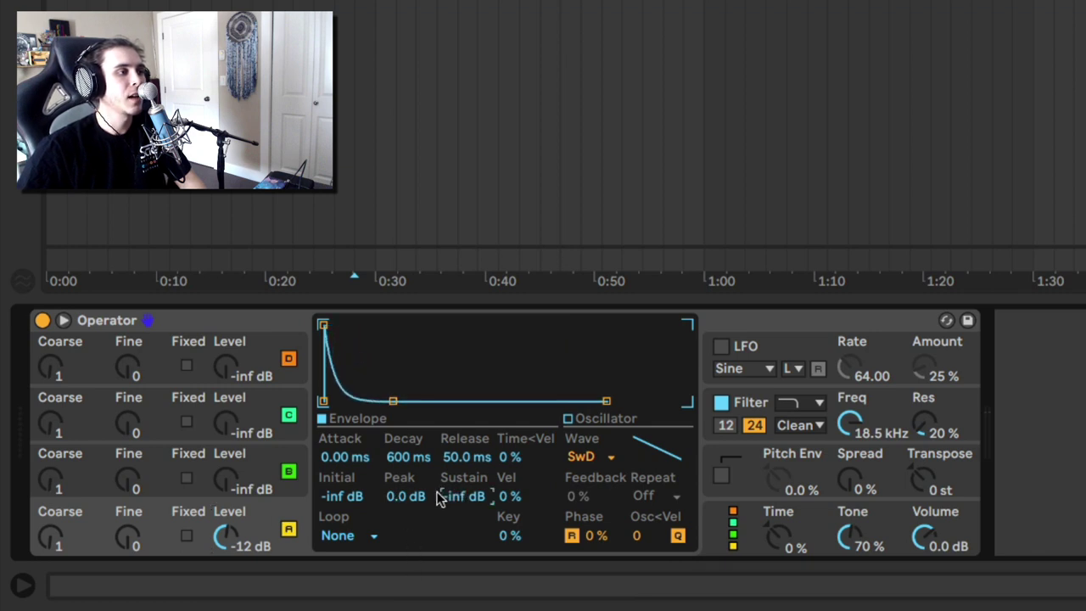
mouse_move(408, 458)
left_mouse_down()
mouse_move(408, 424)
mouse_move(407, 467)
mouse_move(407, 454)
left_mouse_up()
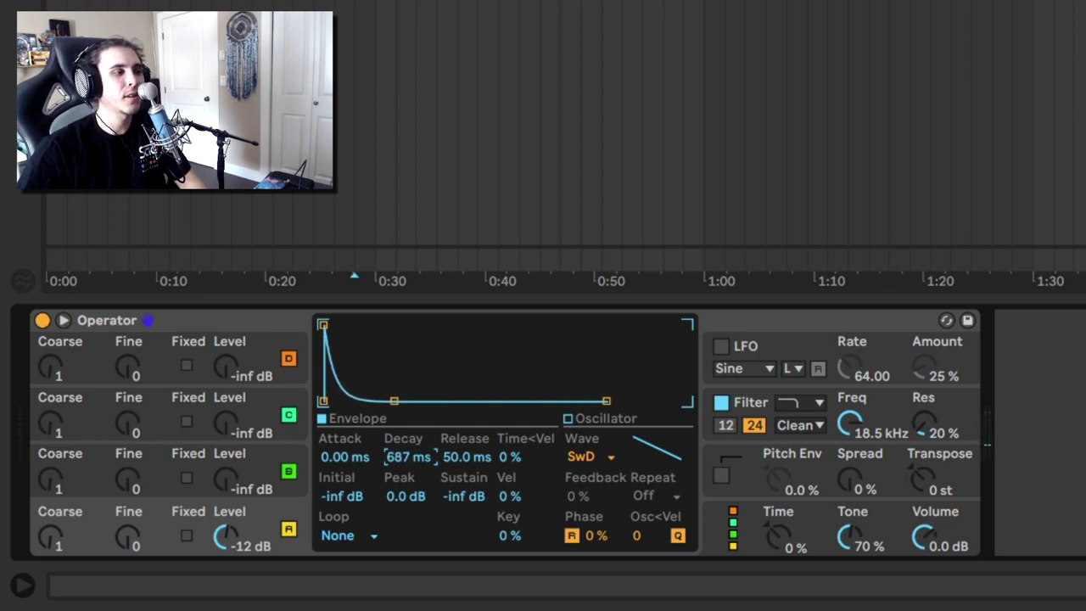
left_click_drag(407, 457, 407, 425)
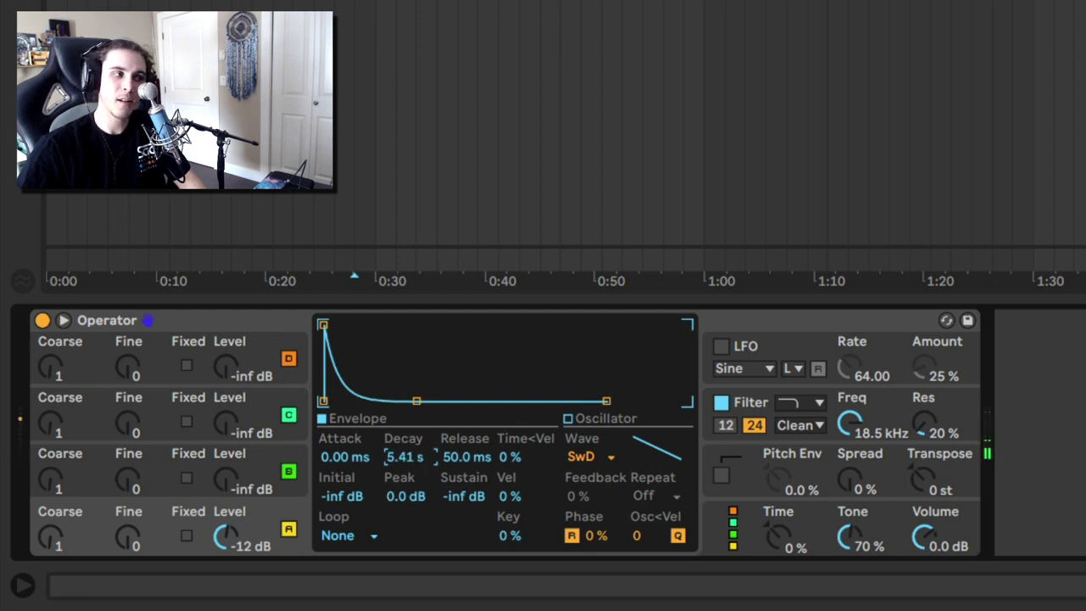
left_click_drag(404, 457, 404, 428)
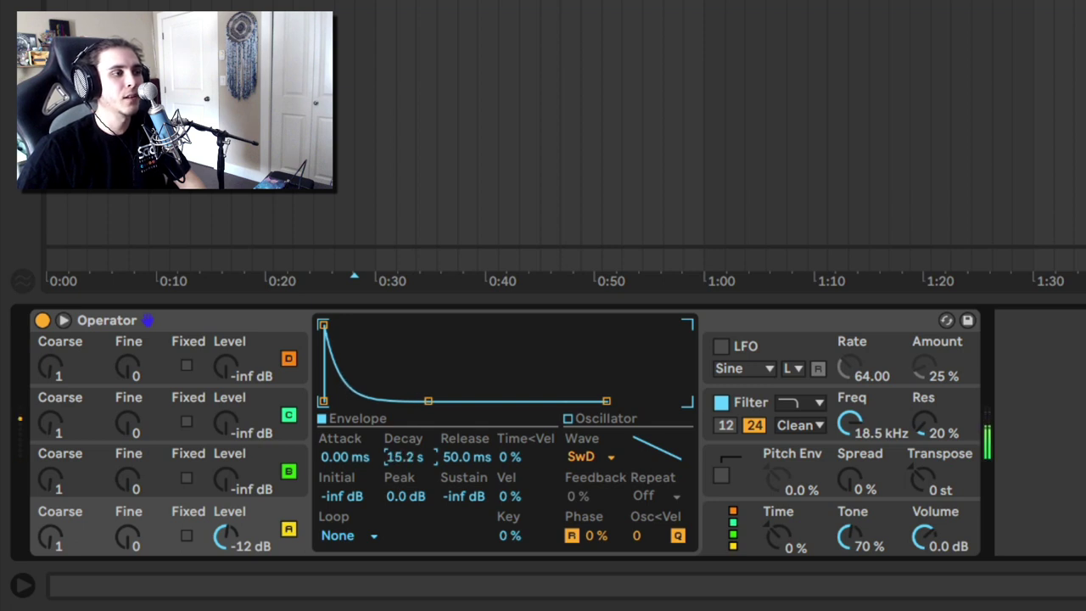
mouse_move(404, 457)
left_mouse_down()
mouse_move(404, 475)
mouse_move(400, 438)
mouse_move(404, 465)
left_mouse_up()
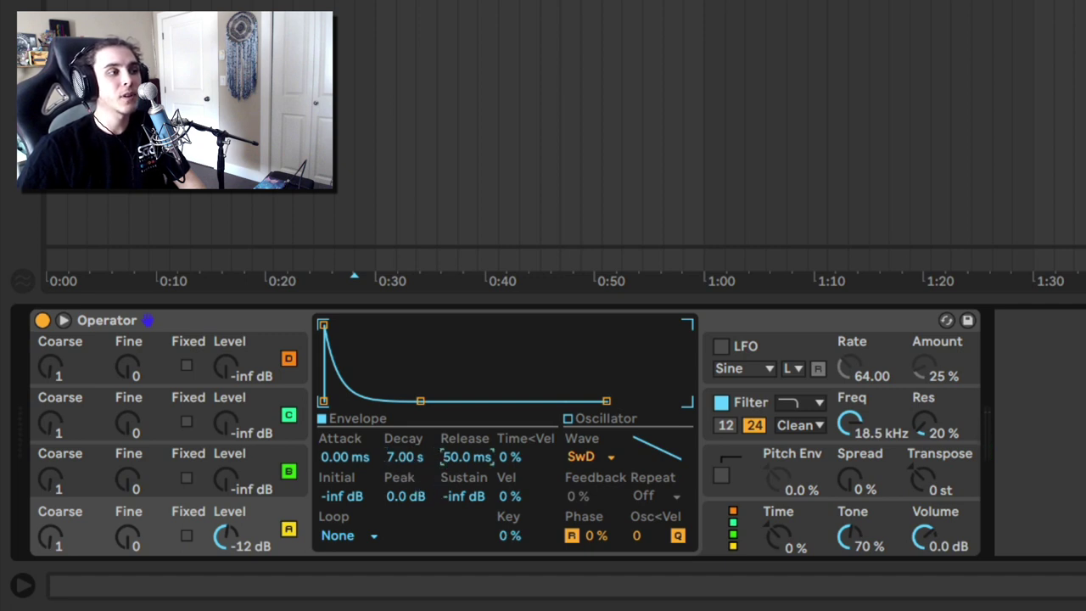
left_click_drag(465, 457, 465, 426)
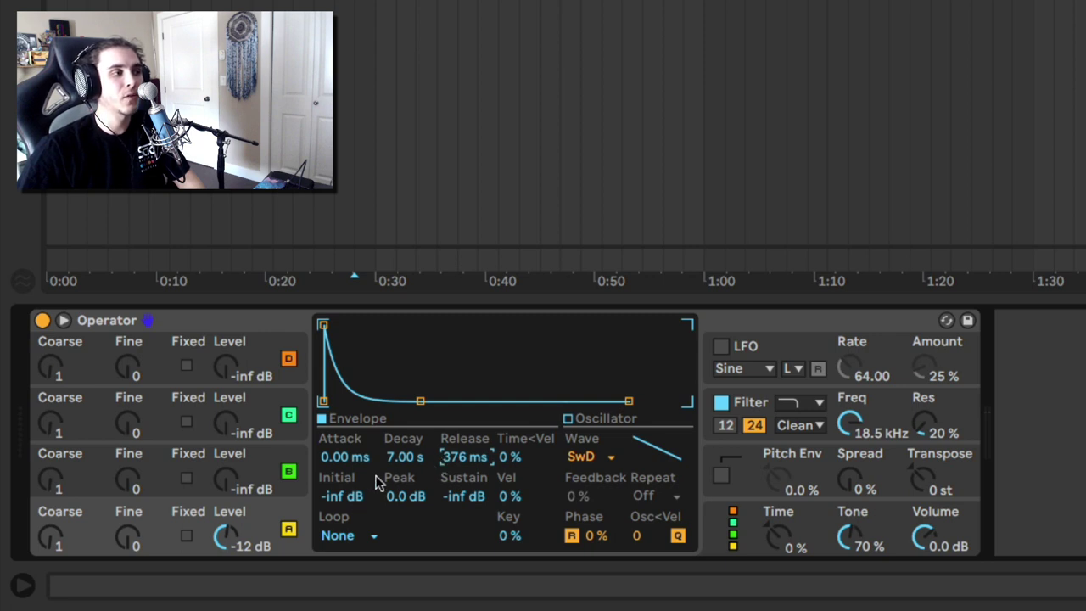
mouse_move(465, 457)
left_mouse_down()
mouse_move(465, 429)
mouse_move(465, 443)
left_mouse_up()
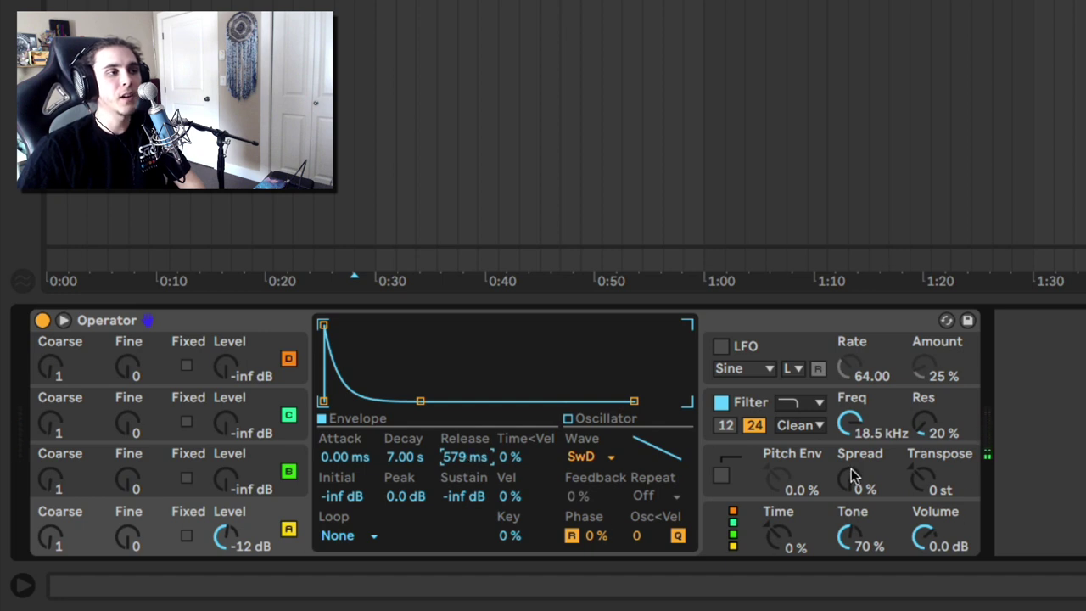
Choose Sine for oscillator A's wave and pull its envelope release down to 104 ms
left_click(587, 457)
left_click(587, 9)
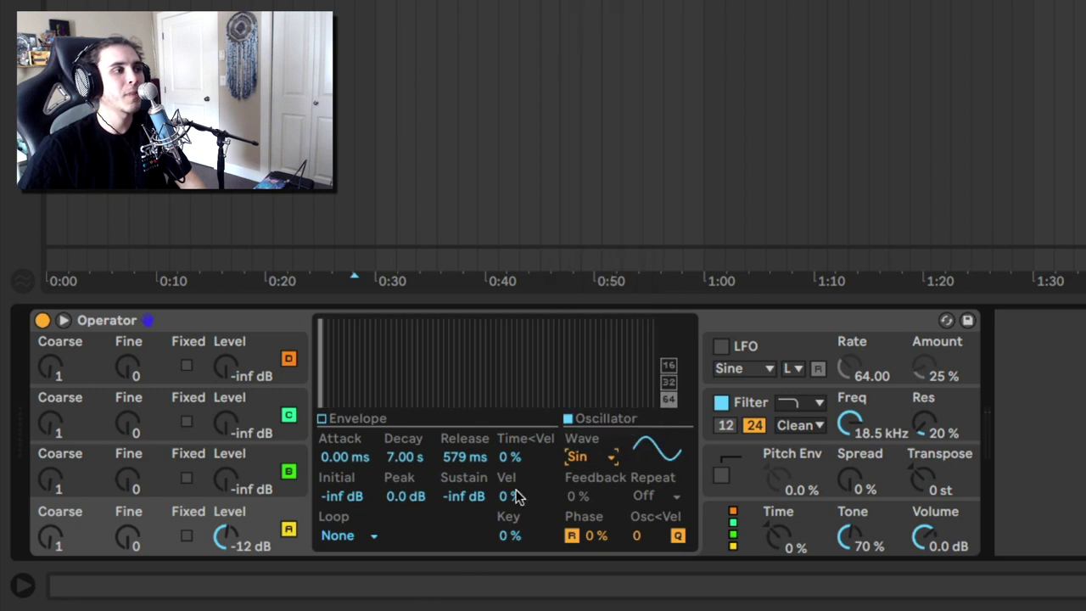
left_click(348, 481)
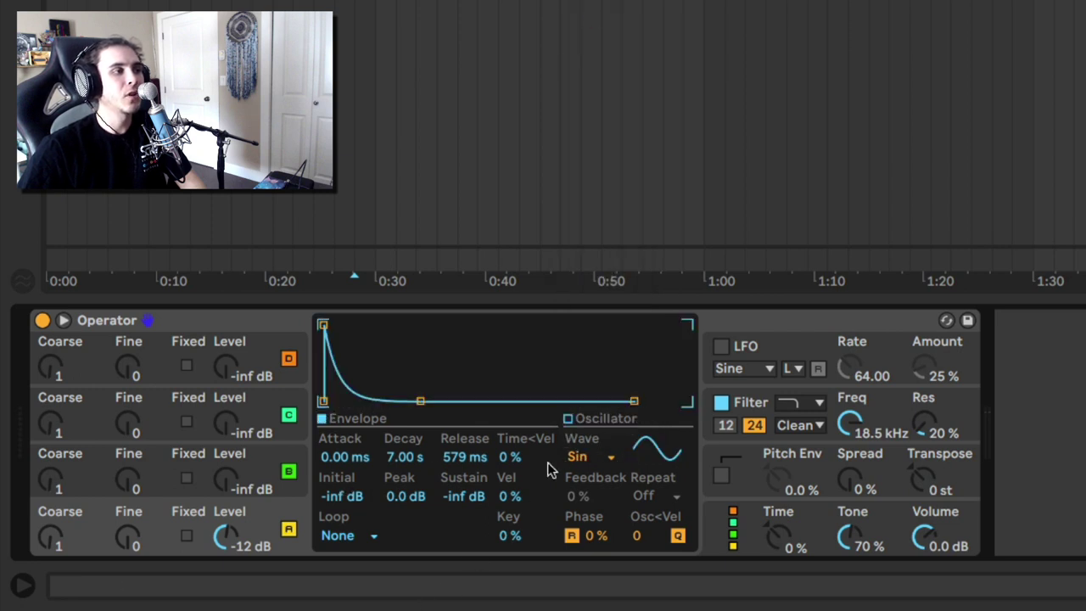
left_click_drag(475, 459, 472, 458)
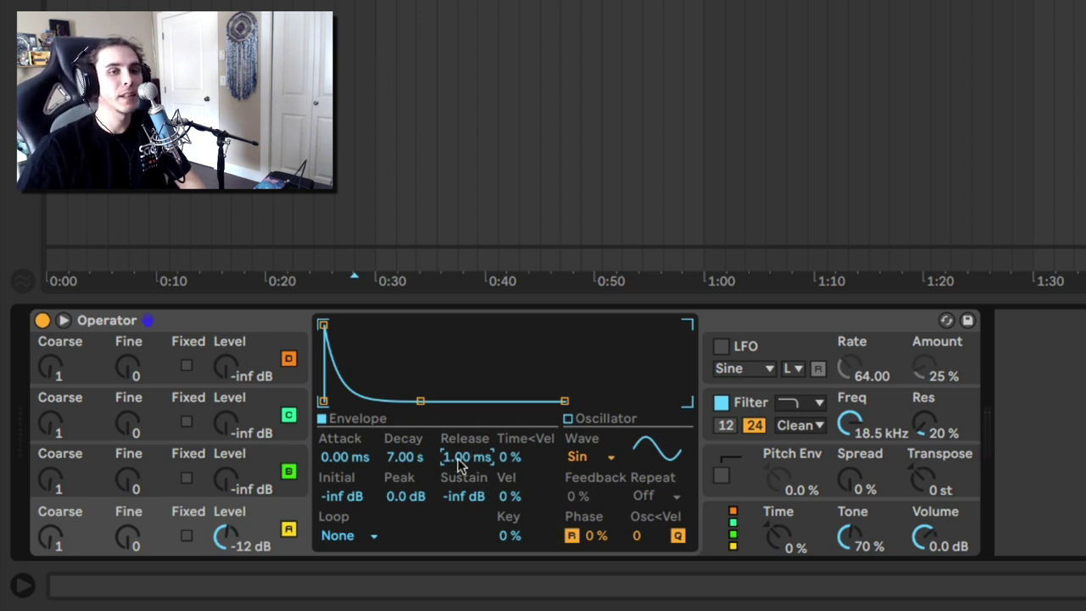
left_click_drag(465, 457, 466, 424)
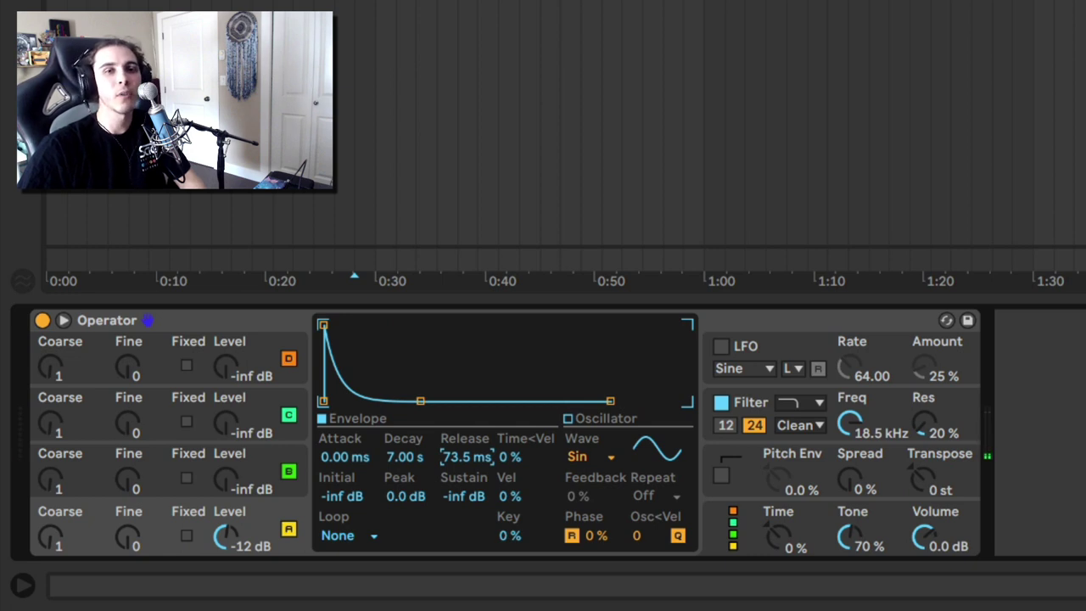
left_click_drag(466, 424, 465, 421)
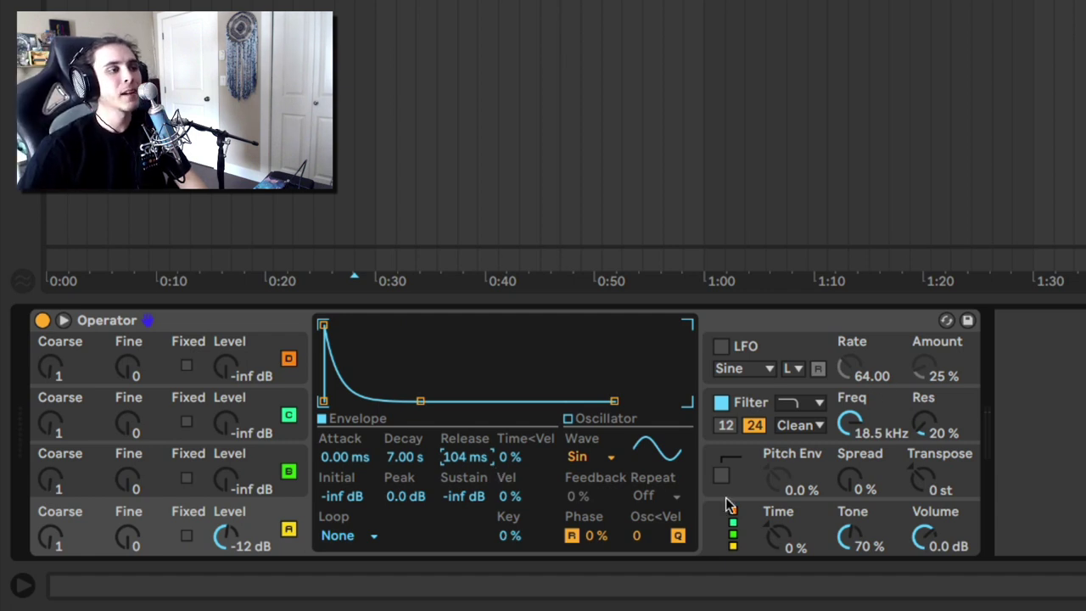
Turn on the pitch envelope with Pitch Env at 100% and Initial at +12 st
left_click(750, 473)
left_click(721, 475)
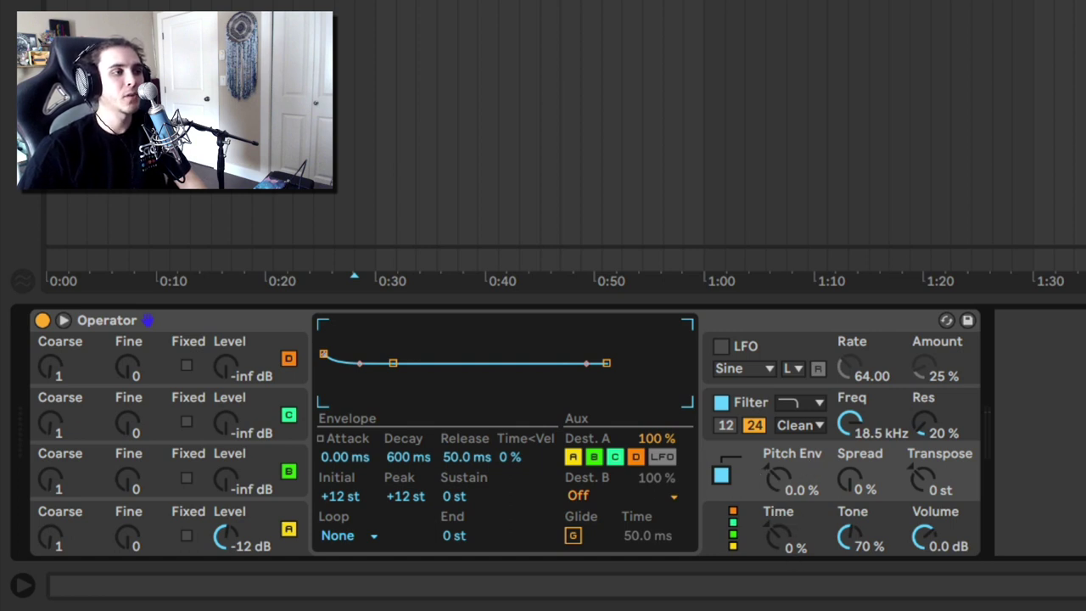
left_click_drag(777, 487, 777, 458)
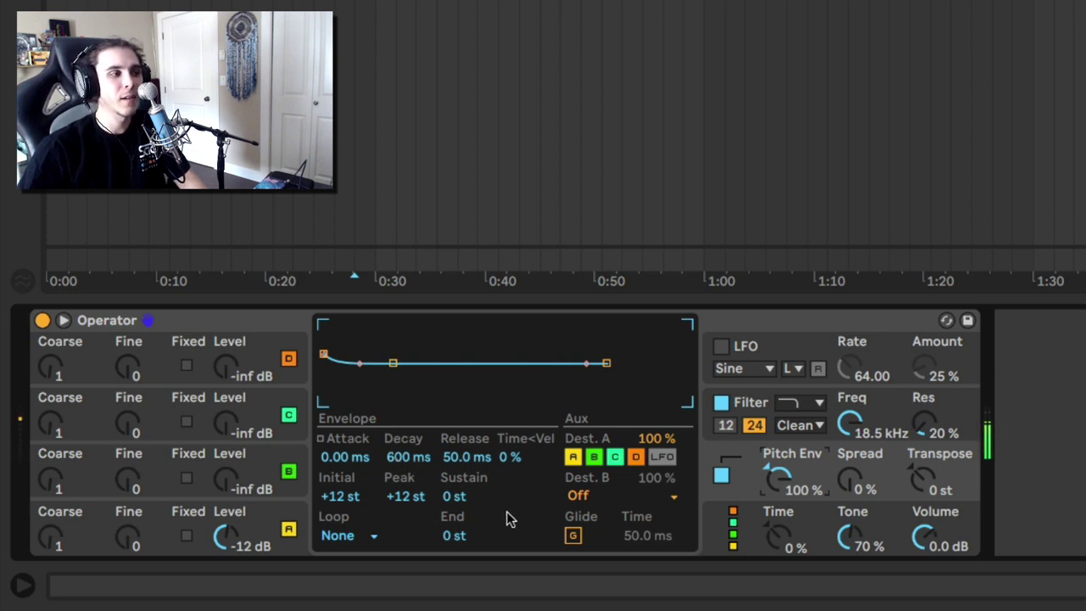
Set the pitch envelope peak to +24 st and reshape the pitch decay curve
left_click(393, 499)
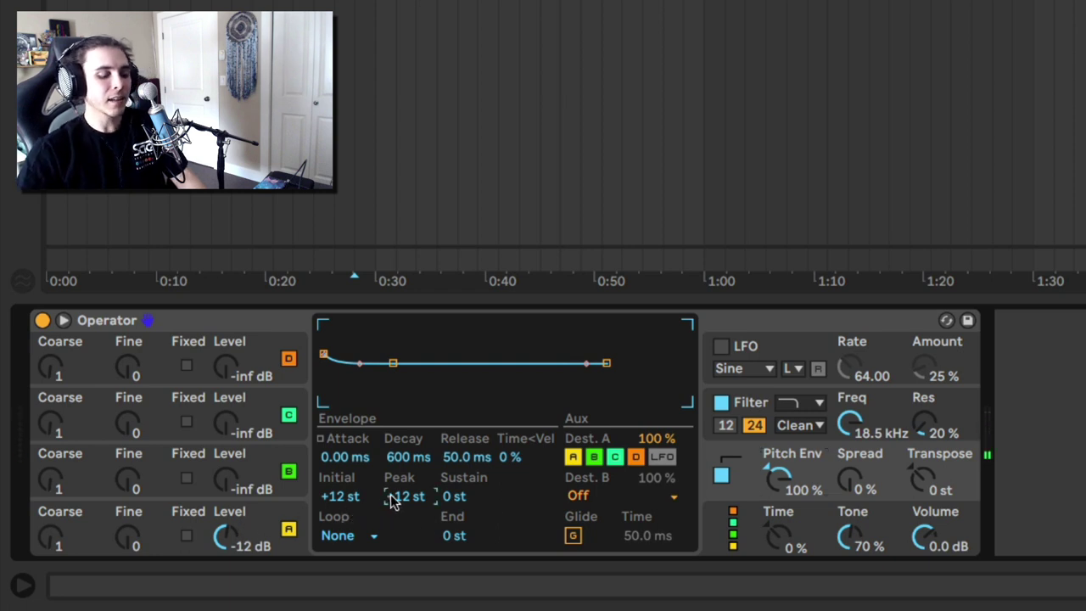
type("24")
key("Return")
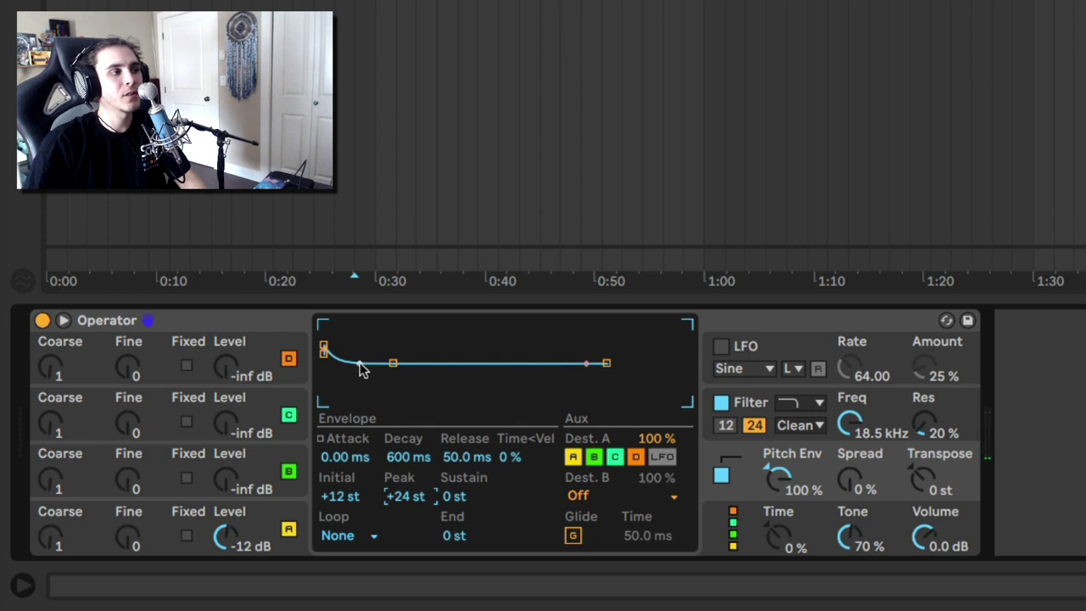
mouse_move(358, 369)
left_mouse_down()
mouse_move(358, 340)
mouse_move(358, 351)
left_mouse_up()
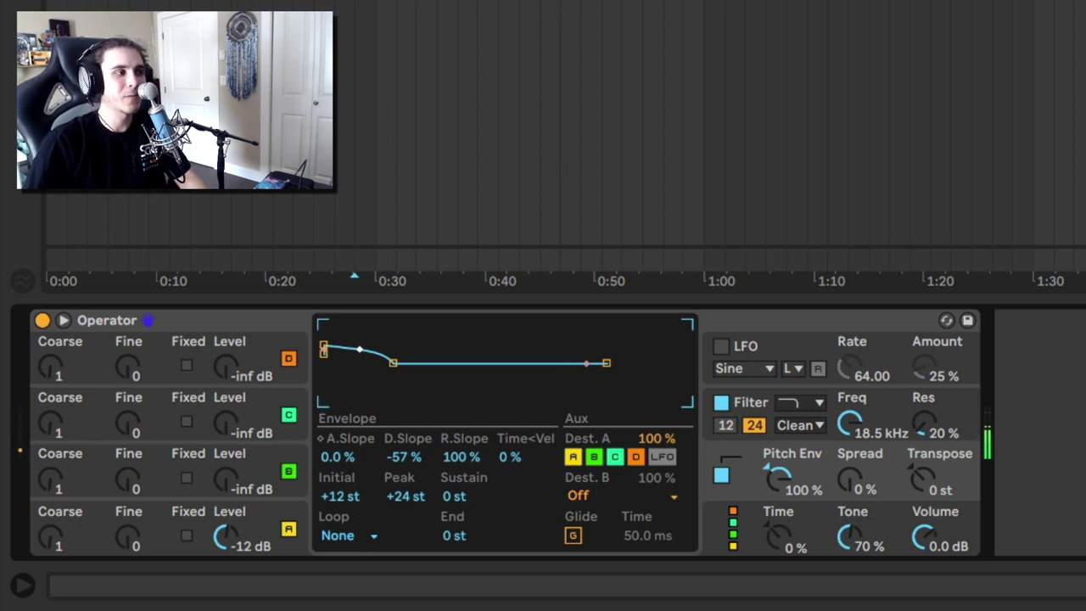
left_click_drag(358, 350, 367, 381)
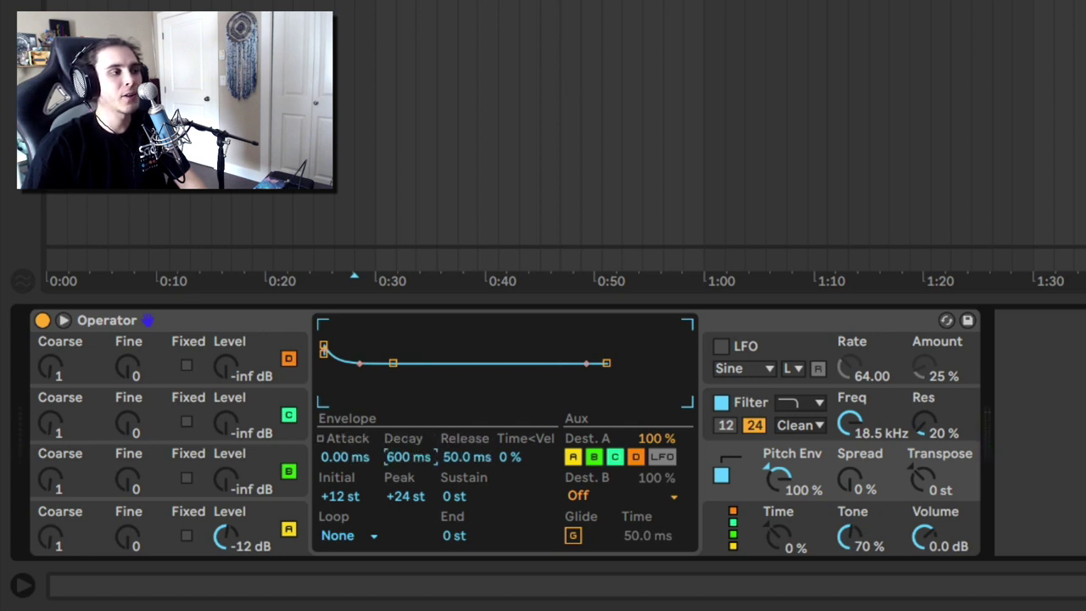
Tune the pitch decay to about 487 ms while auditioning test notes
left_click_drag(408, 456, 408, 484)
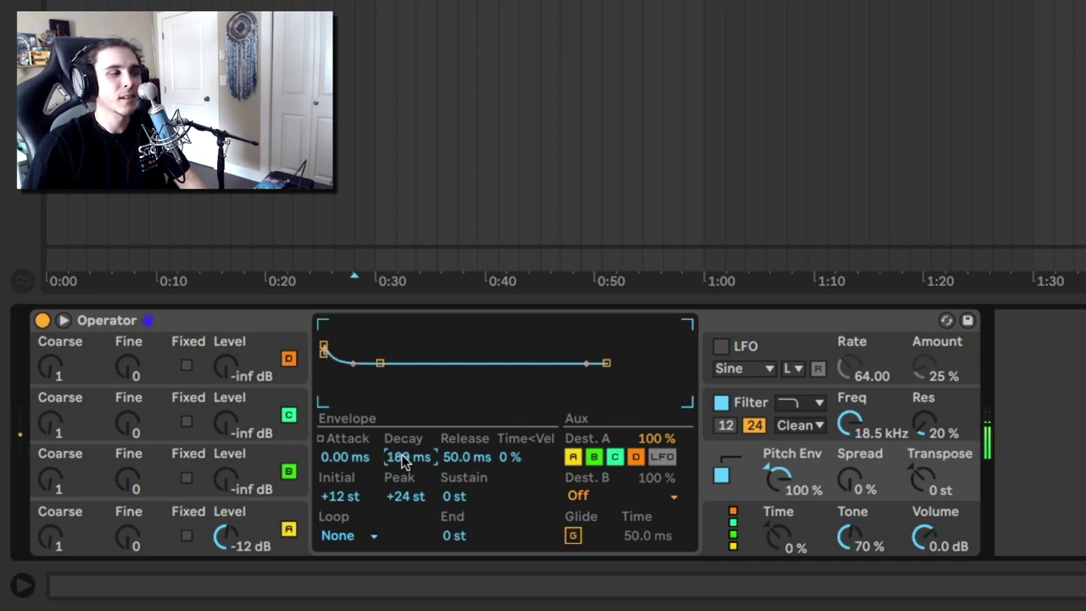
key("z")
key("x")
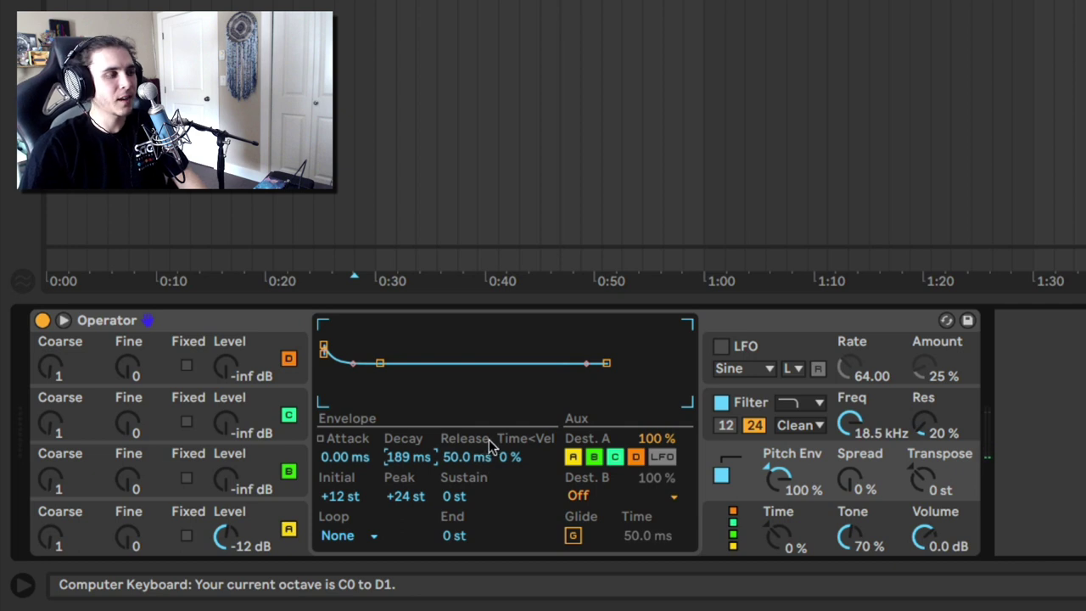
key("Delete")
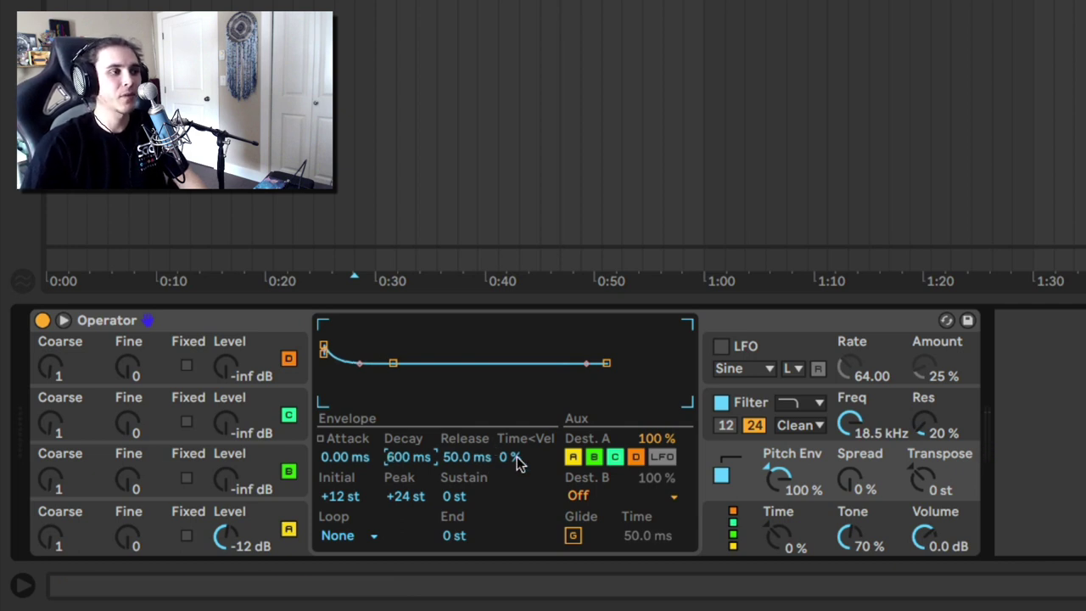
key("a")
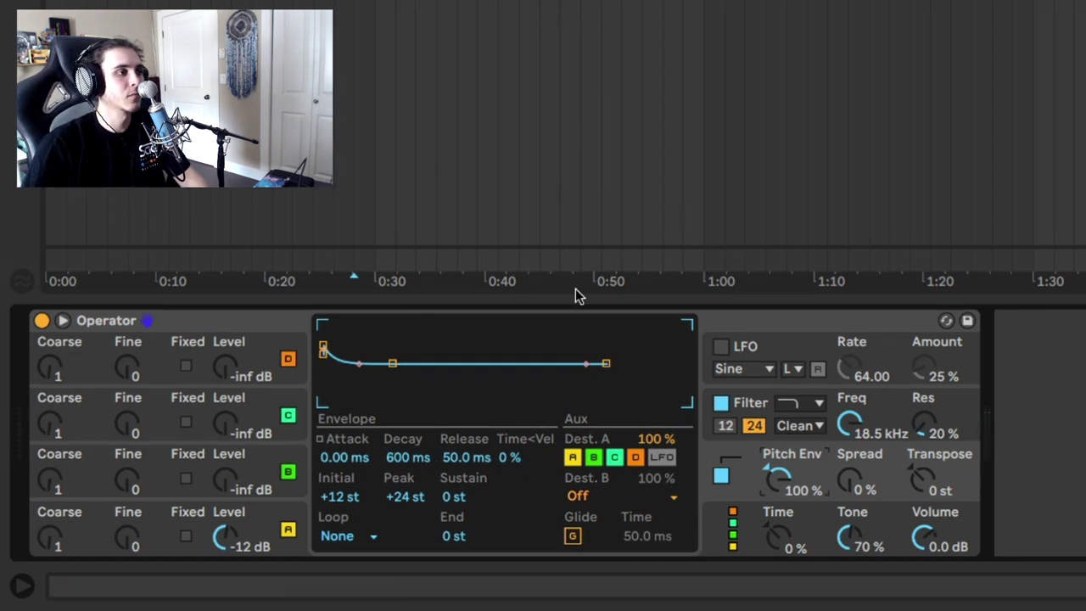
key("a")
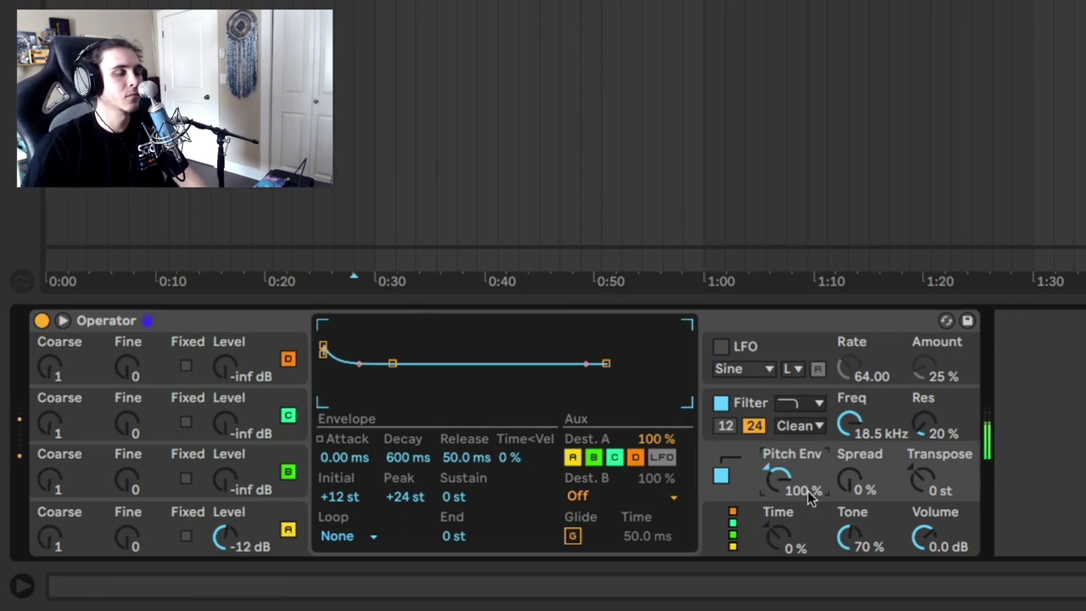
left_click(406, 459)
left_click_drag(406, 459, 405, 471)
key("a")
key("a")
key("a")
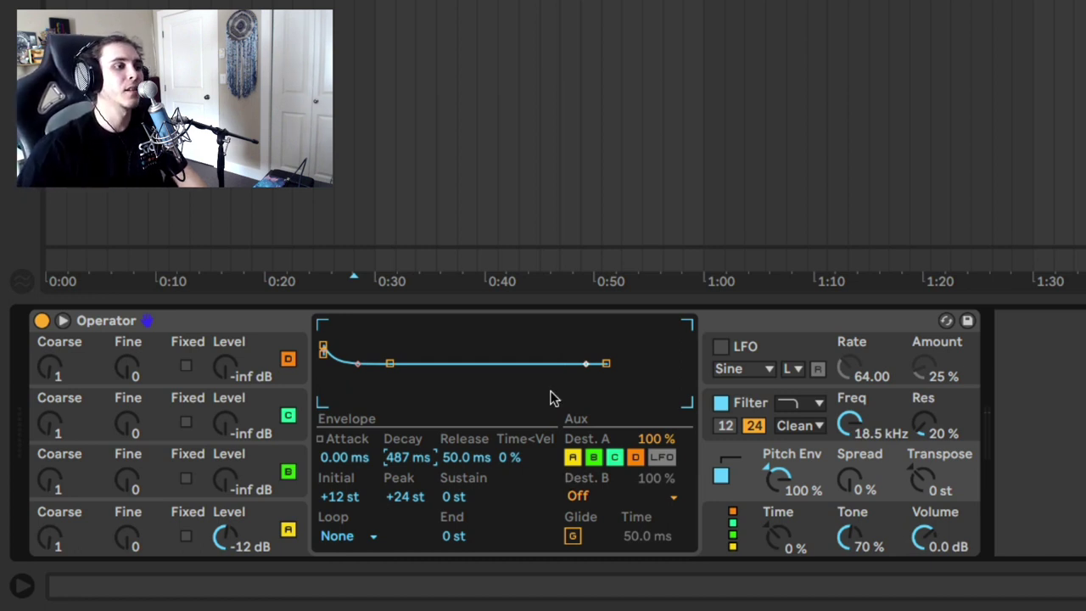
Set oscillator A's wave to User and show 64 partials in the harmonics editor
left_click(250, 522)
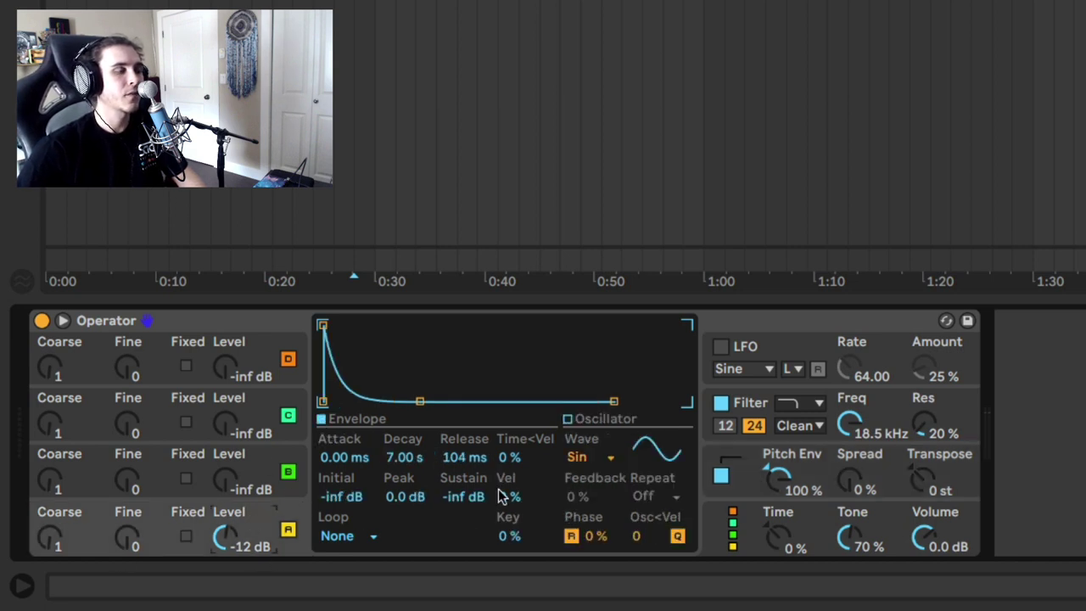
left_click(567, 419)
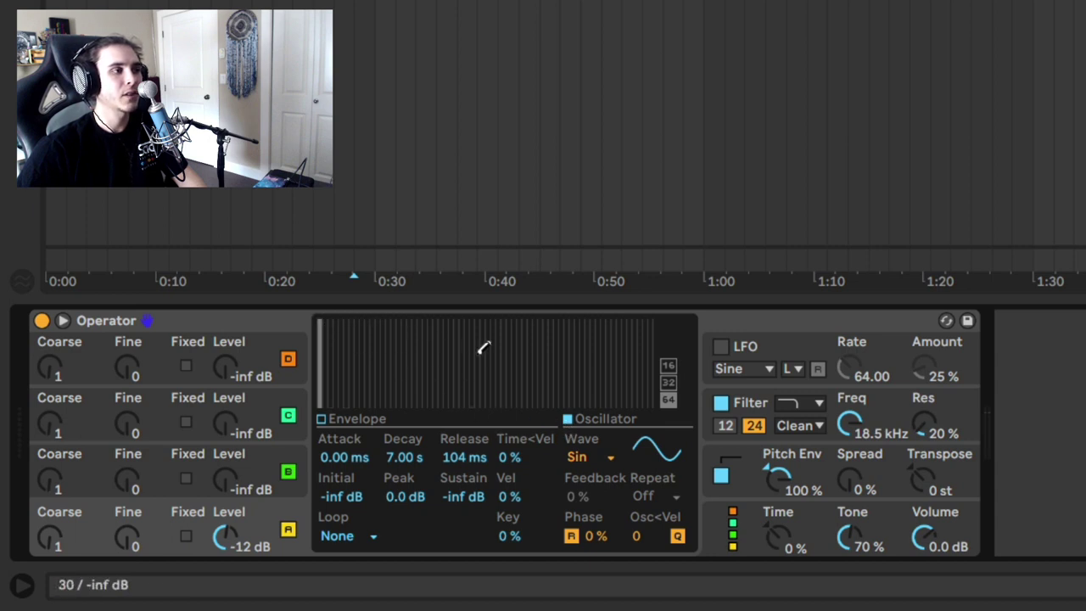
left_click(668, 402)
left_click(668, 367)
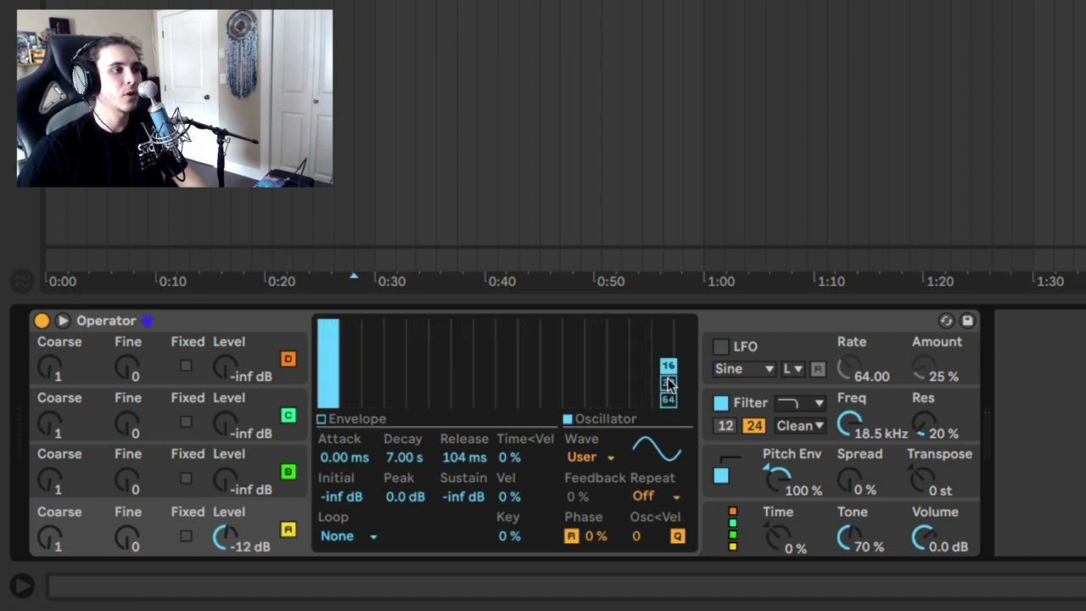
left_click(670, 383)
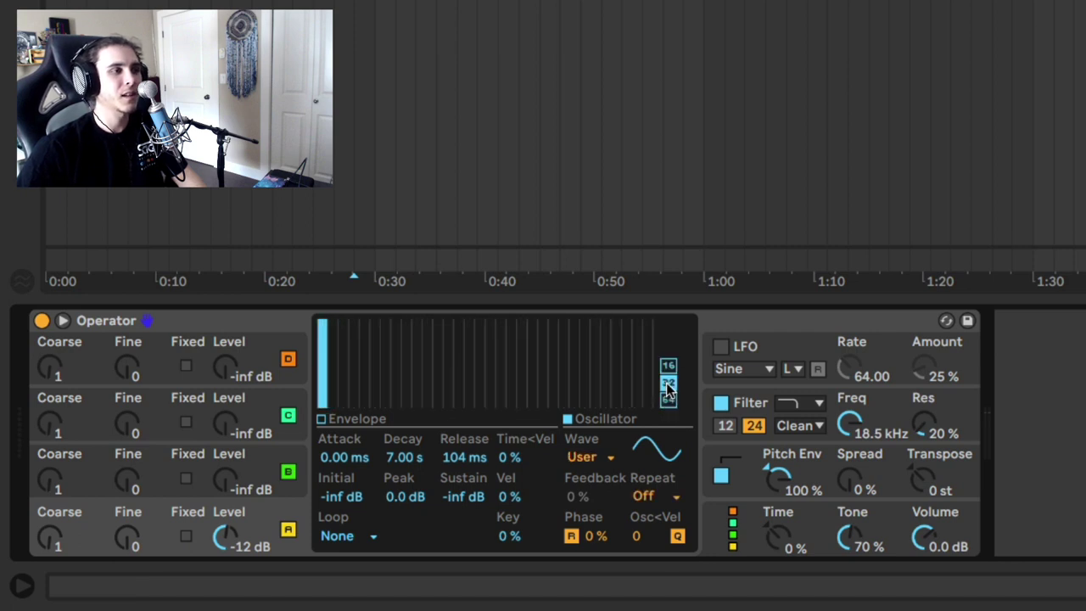
left_click(669, 401)
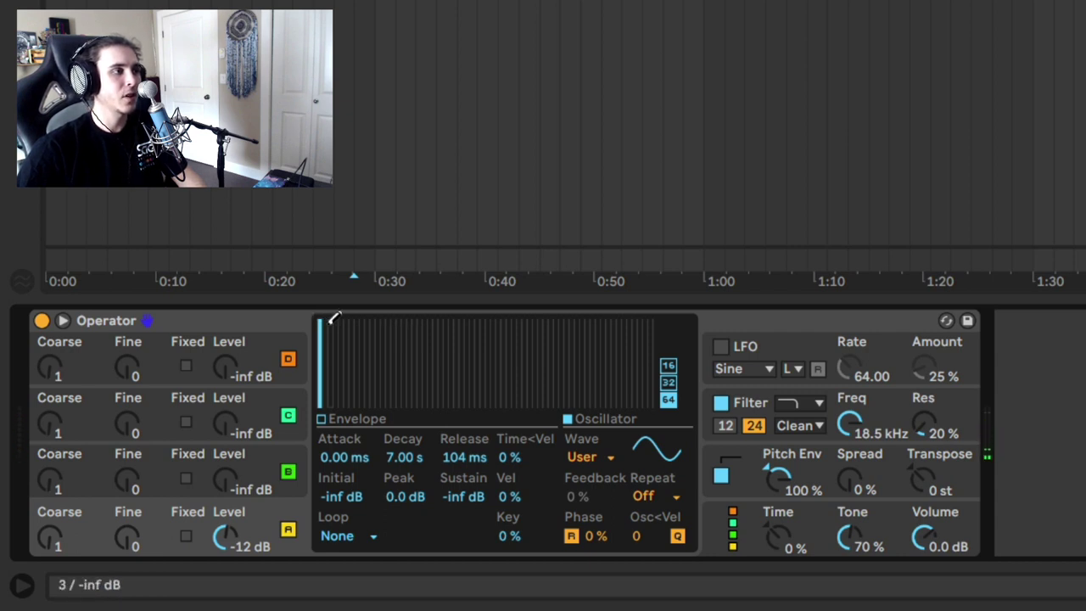
Draw a falling series of added harmonics, then clear them back to just the fundamental
mouse_move(331, 322)
left_mouse_down()
mouse_move(333, 360)
mouse_move(342, 353)
mouse_move(365, 399)
left_mouse_up()
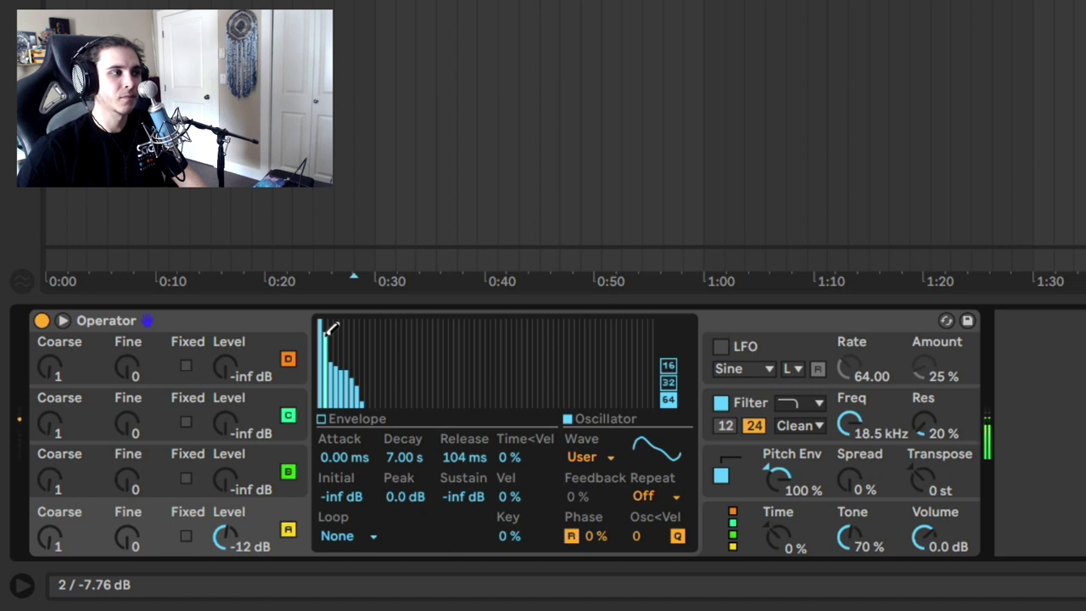
left_click_drag(332, 328, 384, 412)
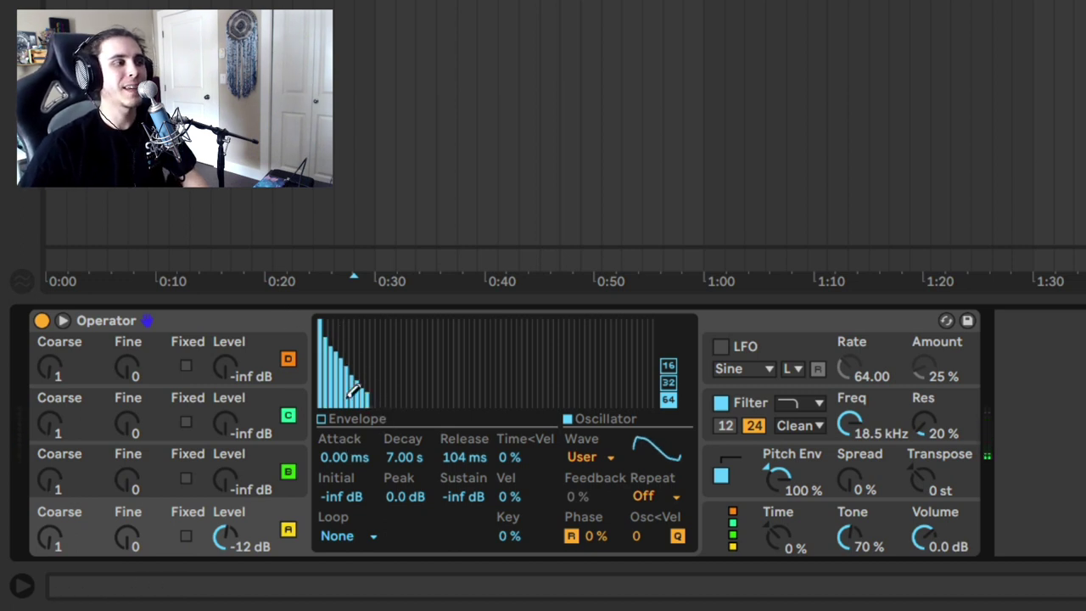
mouse_move(323, 320)
left_mouse_down()
mouse_move(415, 373)
mouse_move(504, 393)
mouse_move(635, 387)
left_mouse_up()
mouse_move(328, 322)
left_mouse_down()
mouse_move(341, 367)
mouse_move(504, 440)
mouse_move(709, 487)
mouse_move(553, 482)
mouse_move(393, 445)
mouse_move(327, 459)
left_mouse_up()
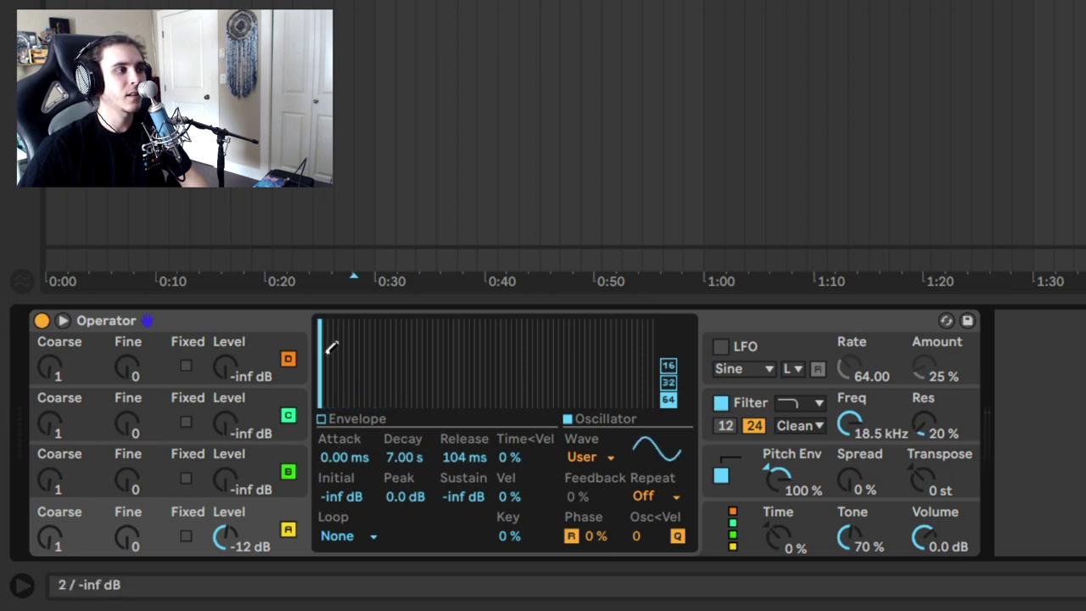
left_click_drag(333, 348, 341, 392)
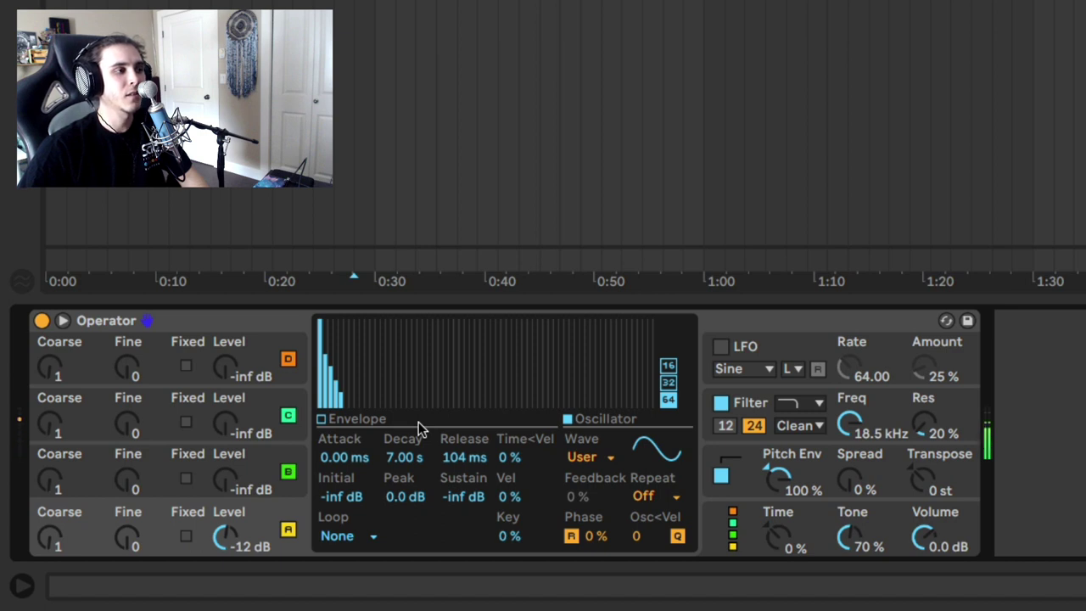
mouse_move(359, 383)
left_mouse_down()
mouse_move(334, 364)
mouse_move(348, 403)
mouse_move(323, 417)
left_mouse_up()
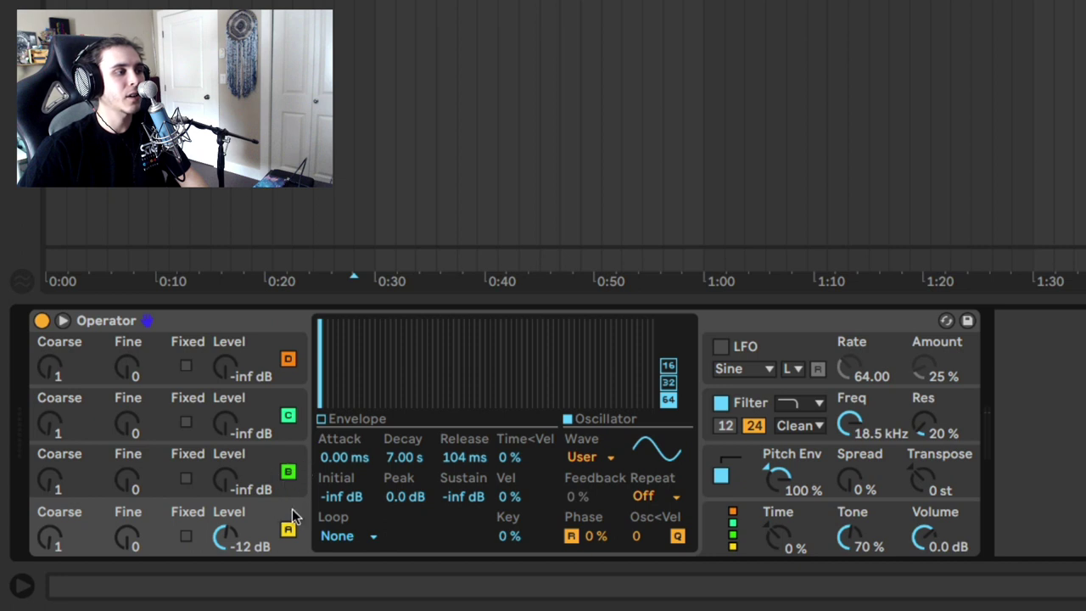
Bring oscillator B in at -27 dB with a quiet 2nd harmonic, and raise oscillator A to -3.8 dB
left_click(262, 462)
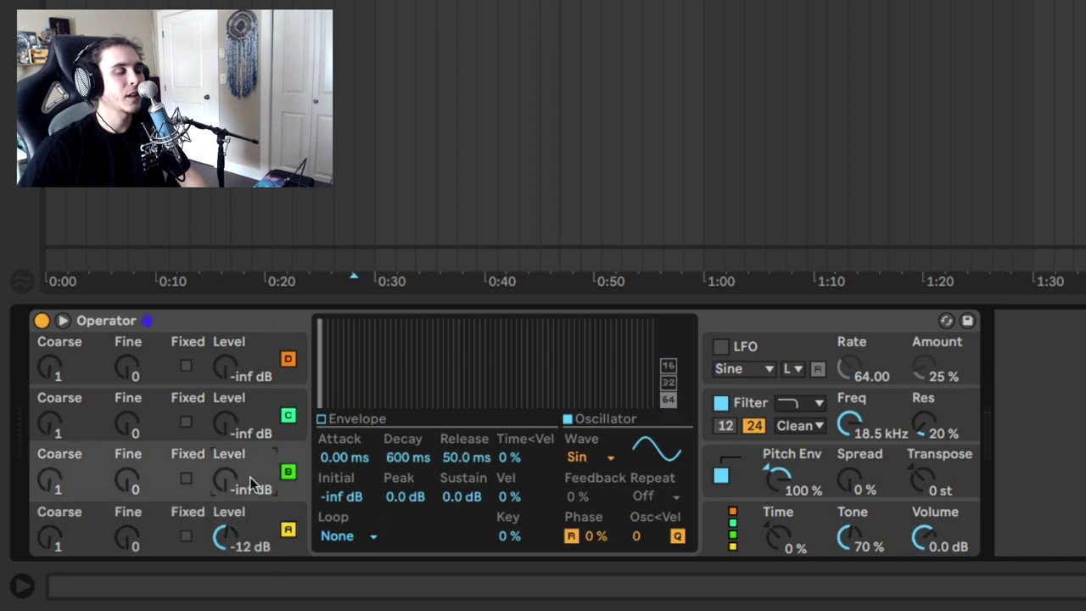
mouse_move(226, 491)
left_mouse_down()
mouse_move(226, 463)
mouse_move(226, 475)
left_mouse_up()
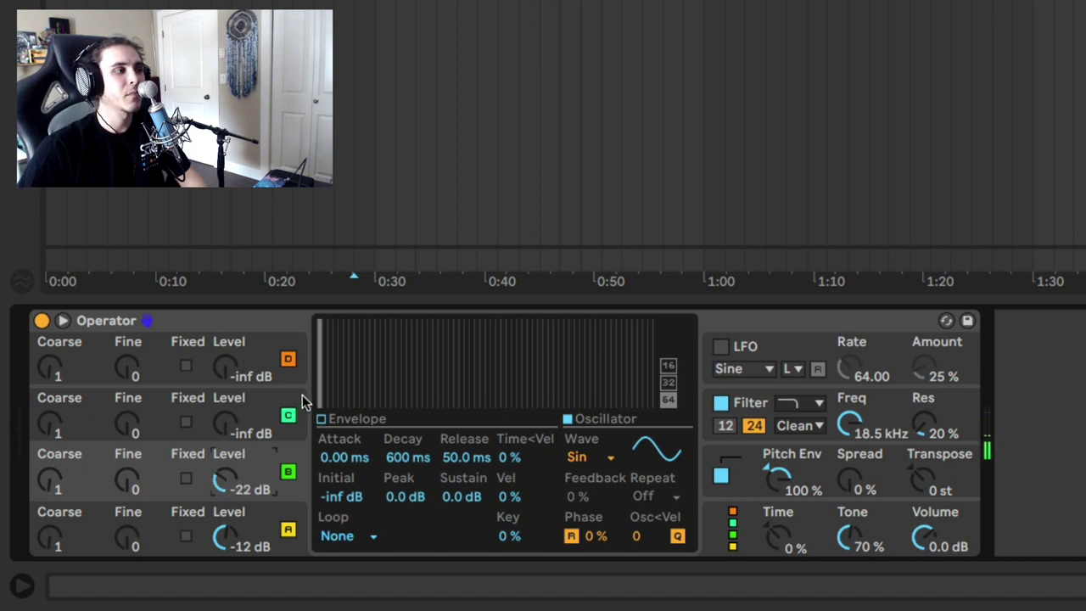
left_click_drag(326, 377, 327, 400)
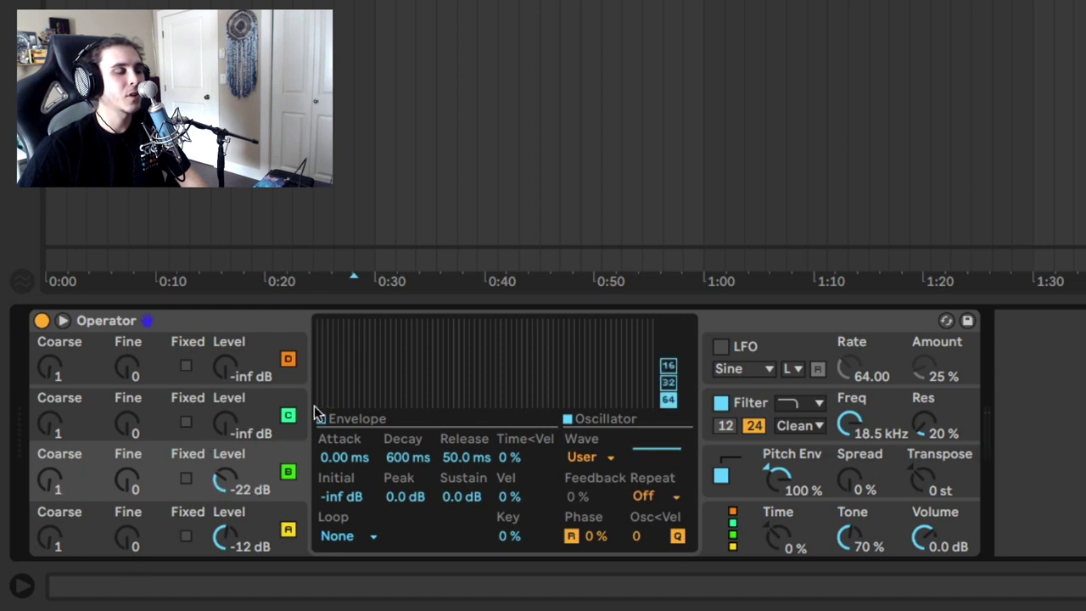
left_click(351, 368)
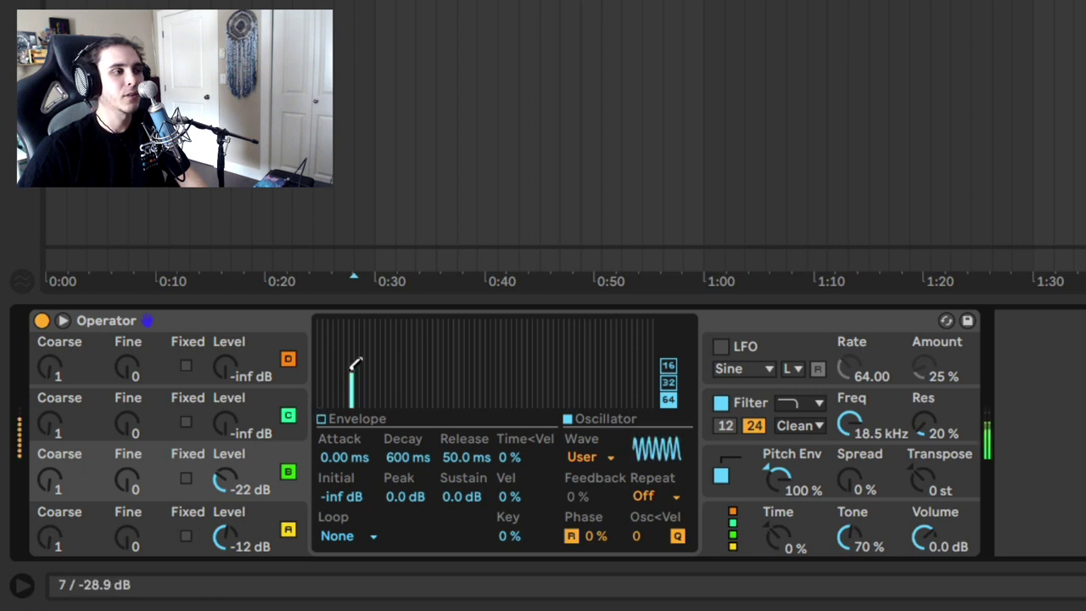
left_click_drag(356, 364, 352, 409)
left_click(326, 395)
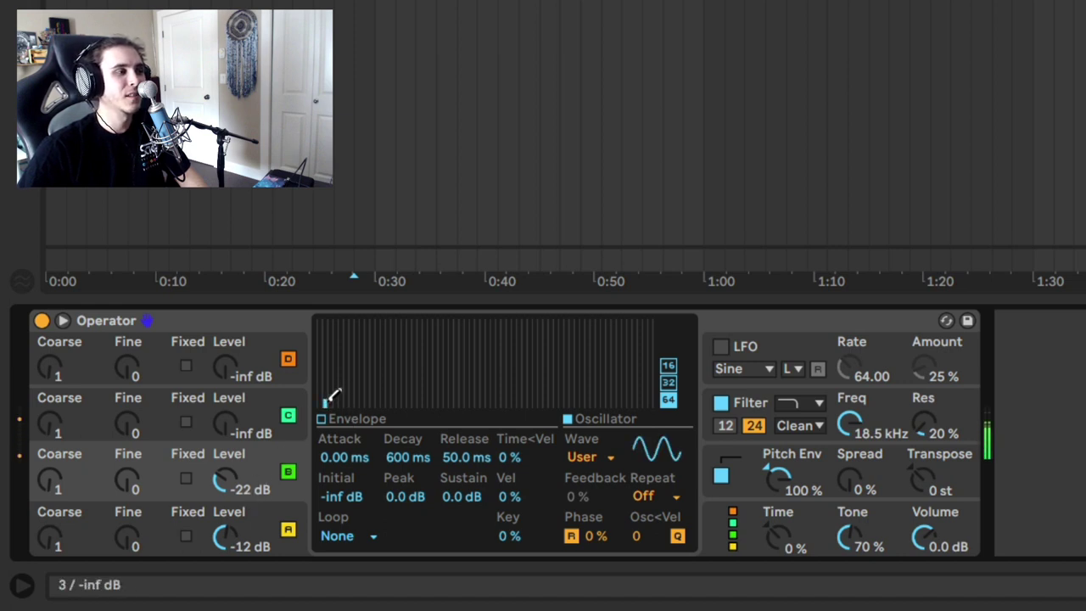
left_click_drag(226, 535, 225, 490)
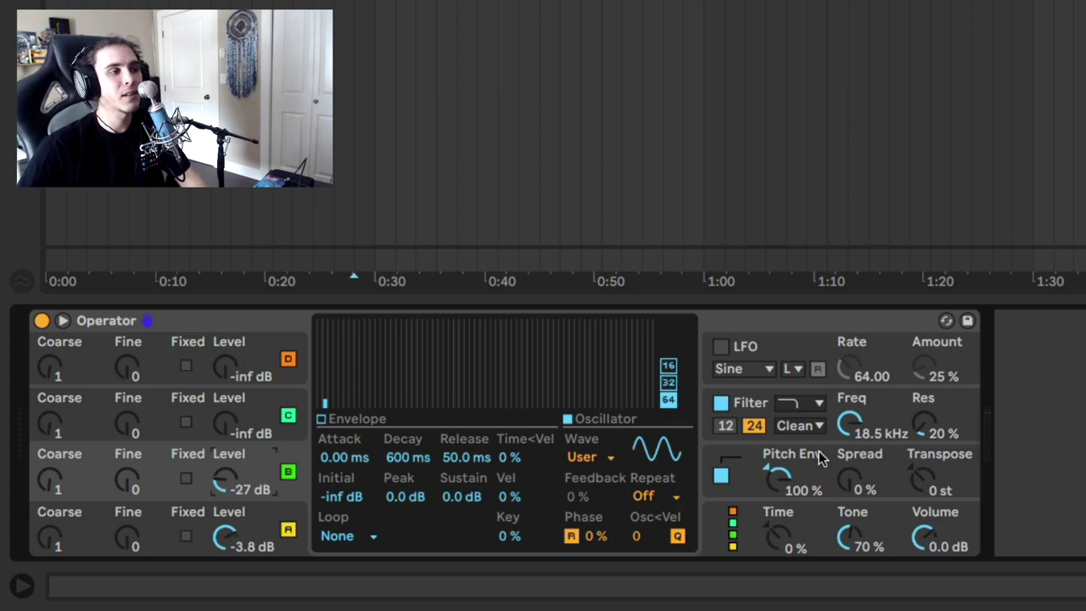
Try a +40 st pitch peak, undo back to +24 st, audition notes, and enable Glide
left_click(798, 468)
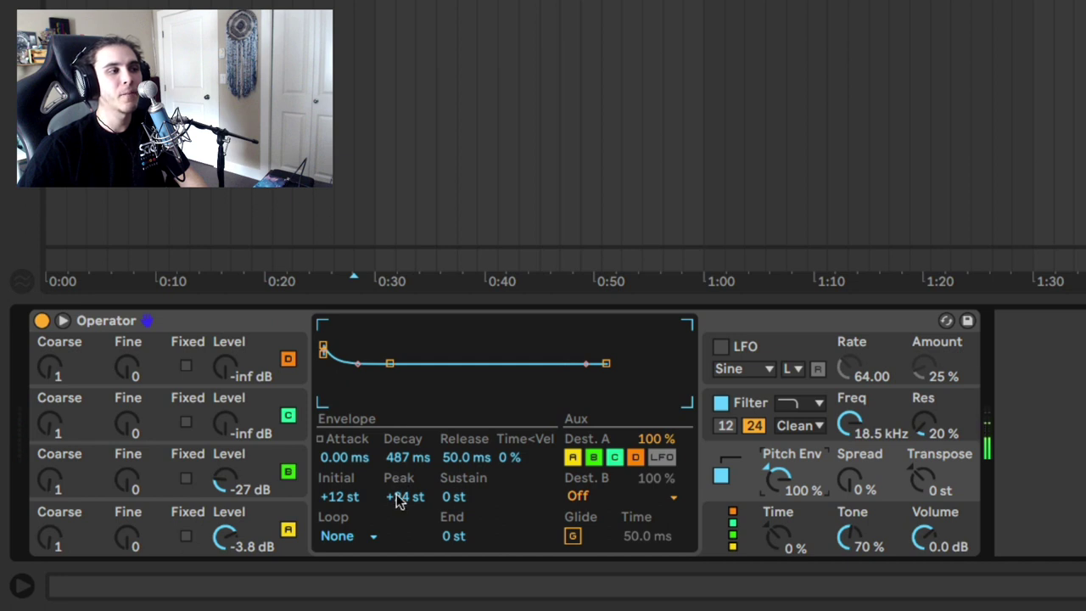
left_click_drag(399, 500, 398, 487)
key("z")
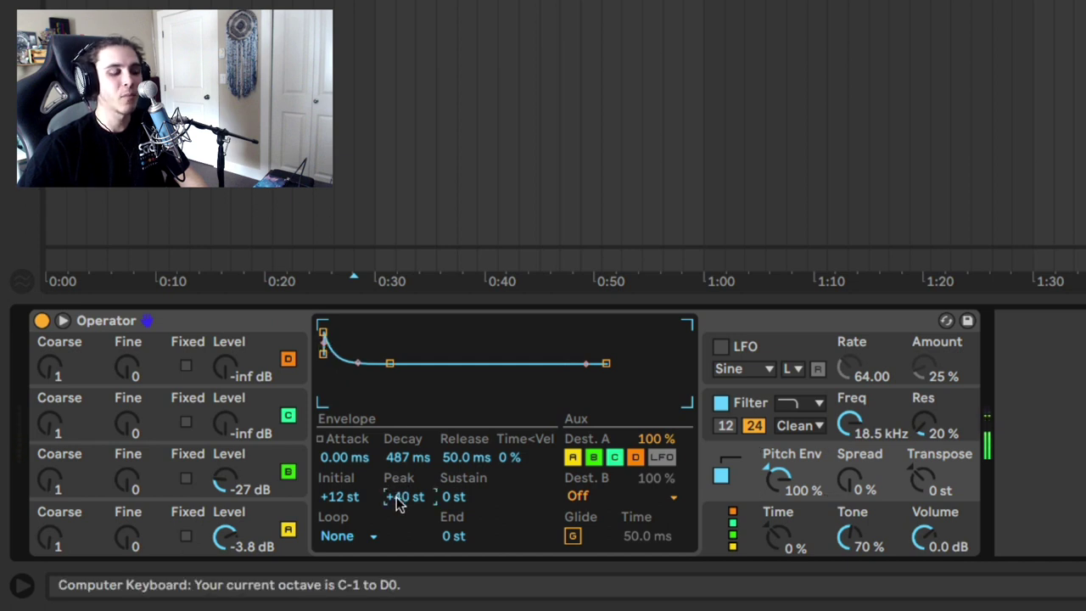
key("ctrl+z")
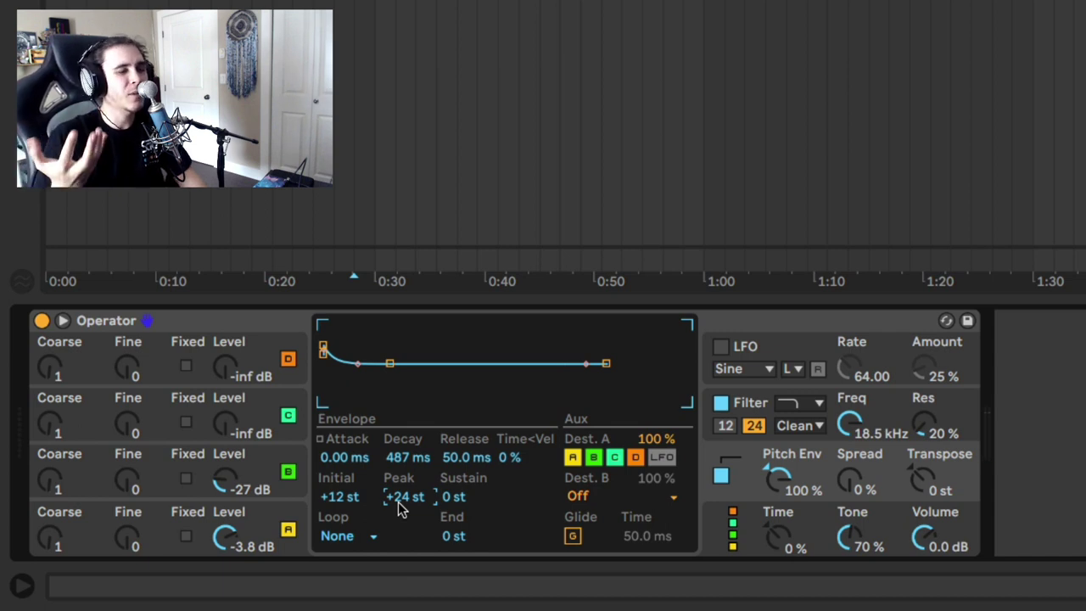
key("a")
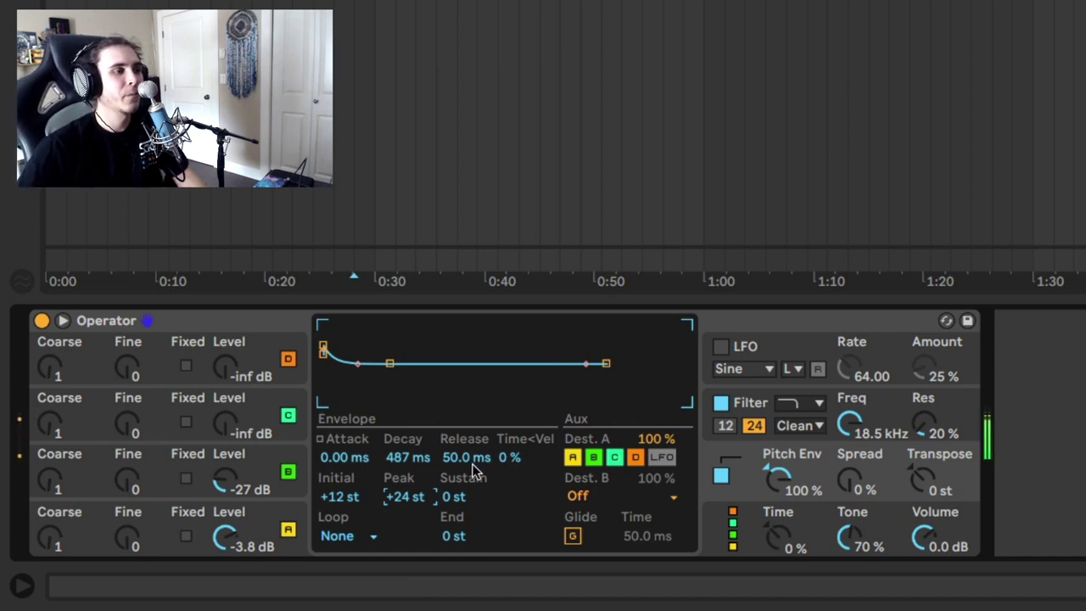
key("x")
key("a")
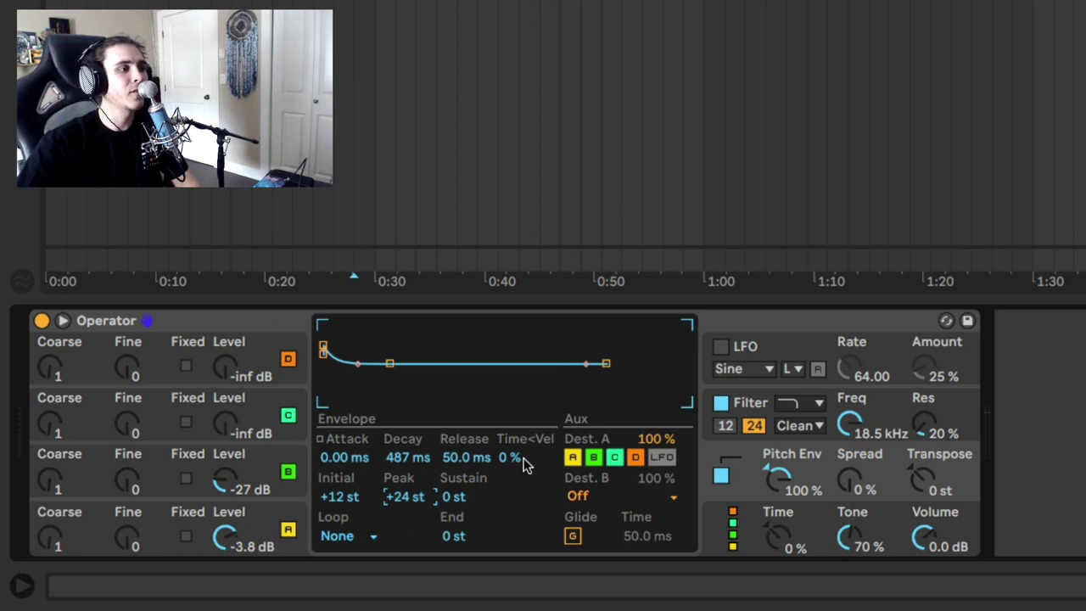
left_click(573, 536)
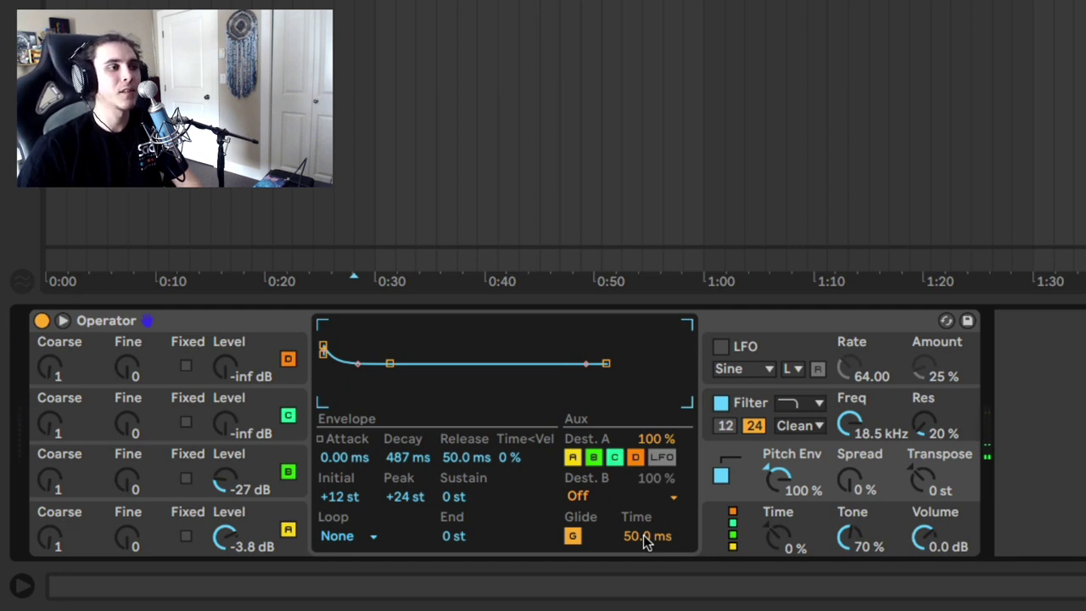
Set Voices to 1 in the global section and lengthen Glide Time to 58.9 ms
left_click(802, 527)
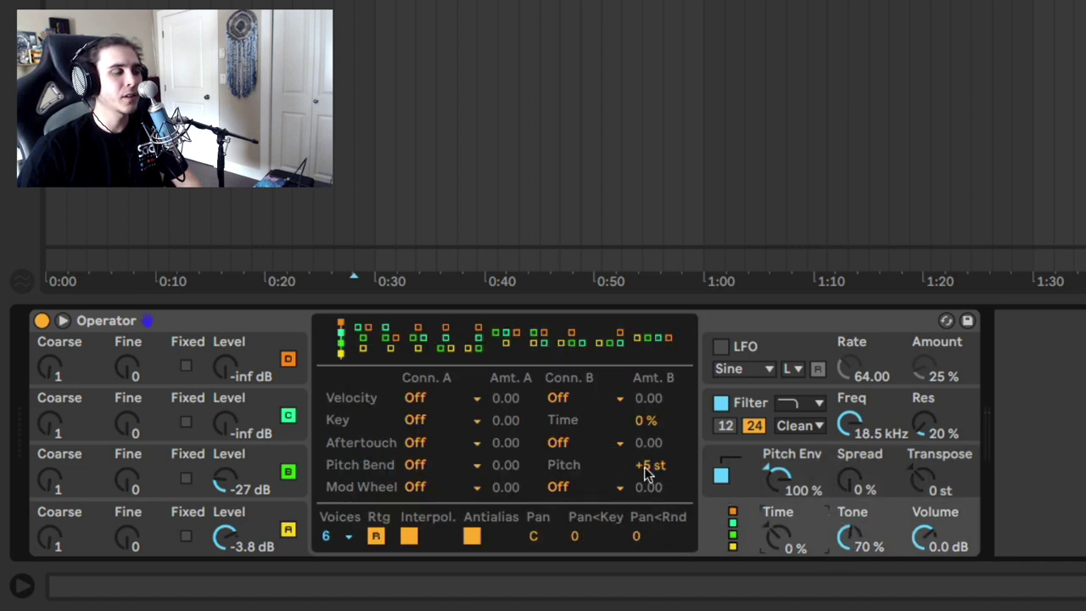
left_click(327, 538)
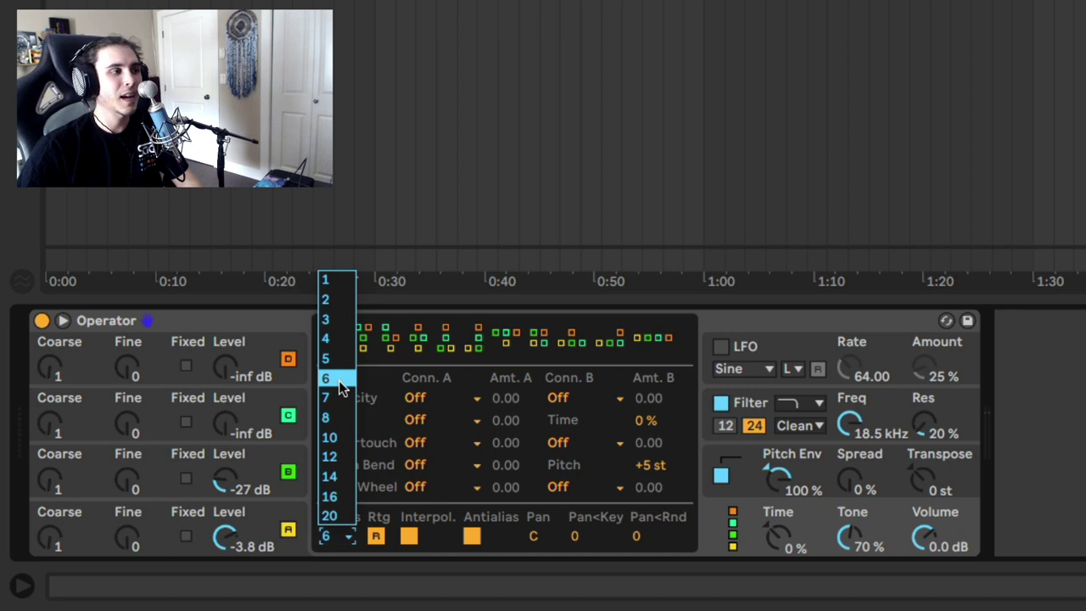
left_click(342, 278)
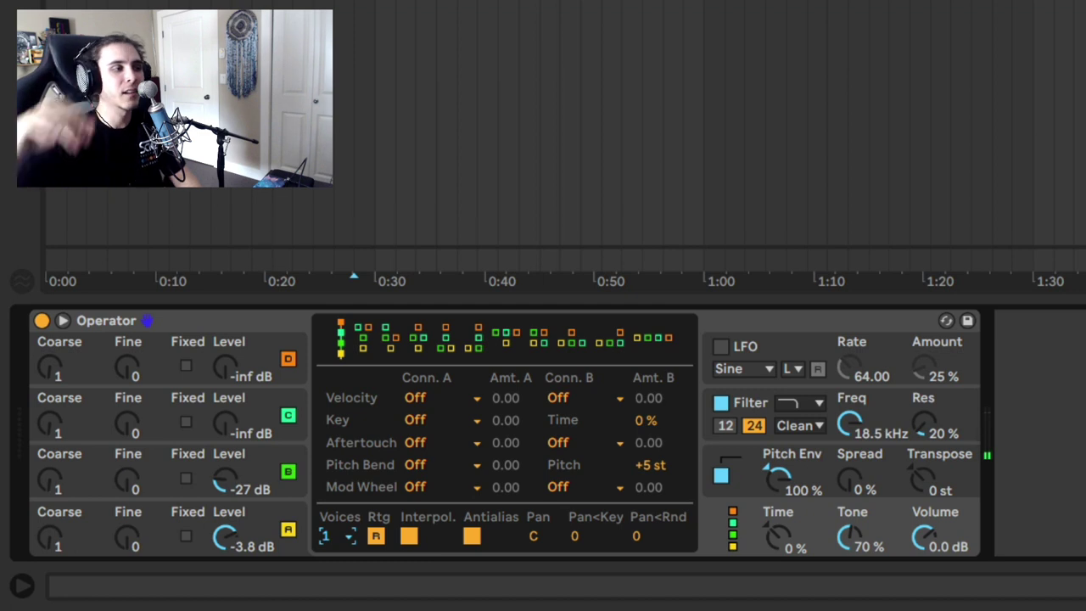
left_click(885, 480)
left_click_drag(653, 543, 653, 531)
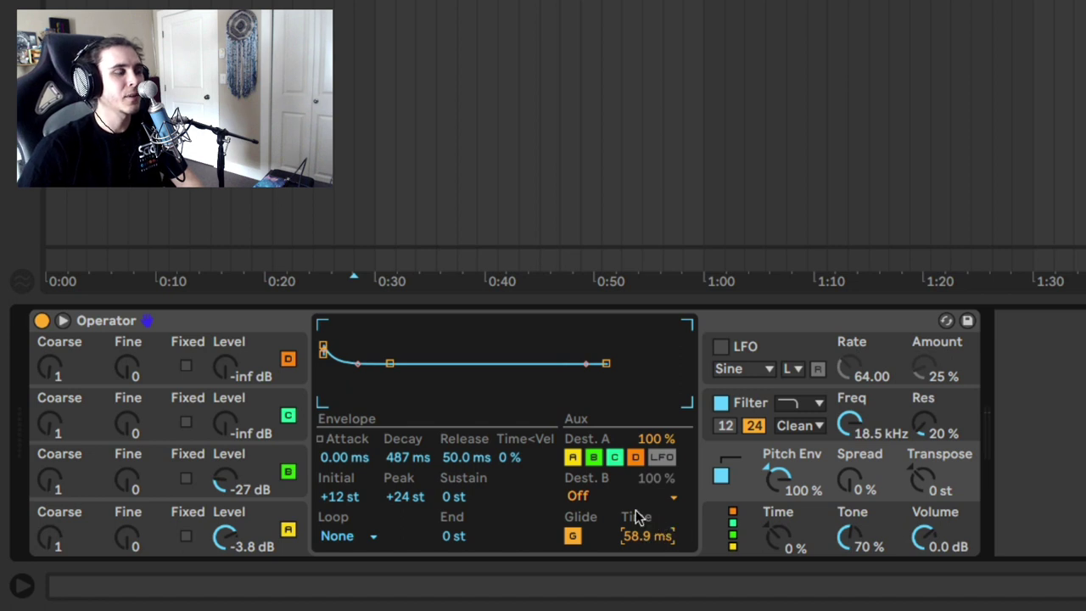
Switch oscillator C's wave to Noise White, test its level, then reset it to -inf dB
left_click(262, 417)
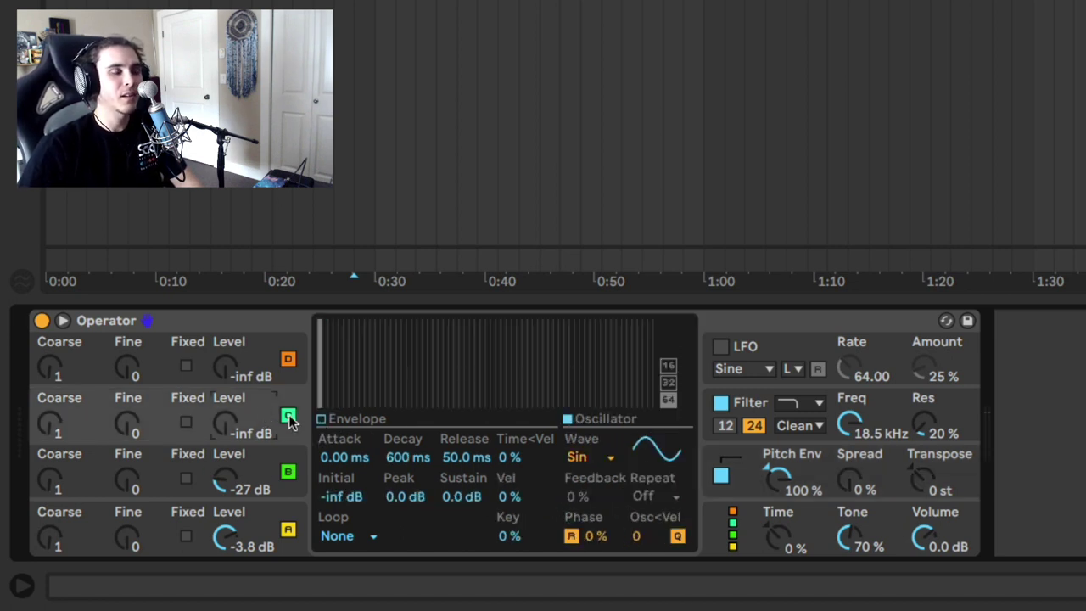
left_click(592, 459)
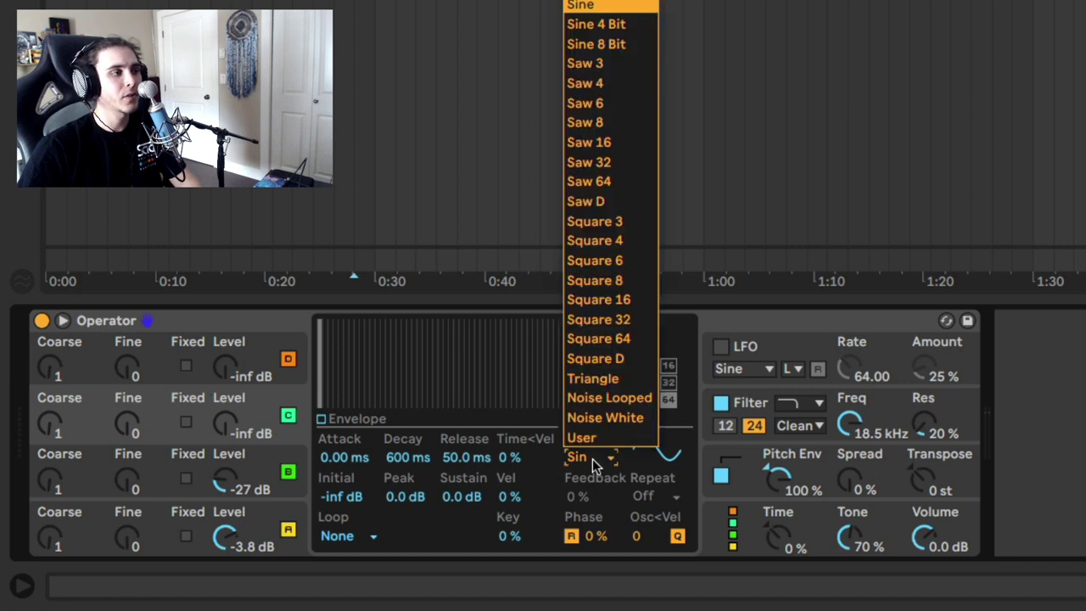
left_click(600, 416)
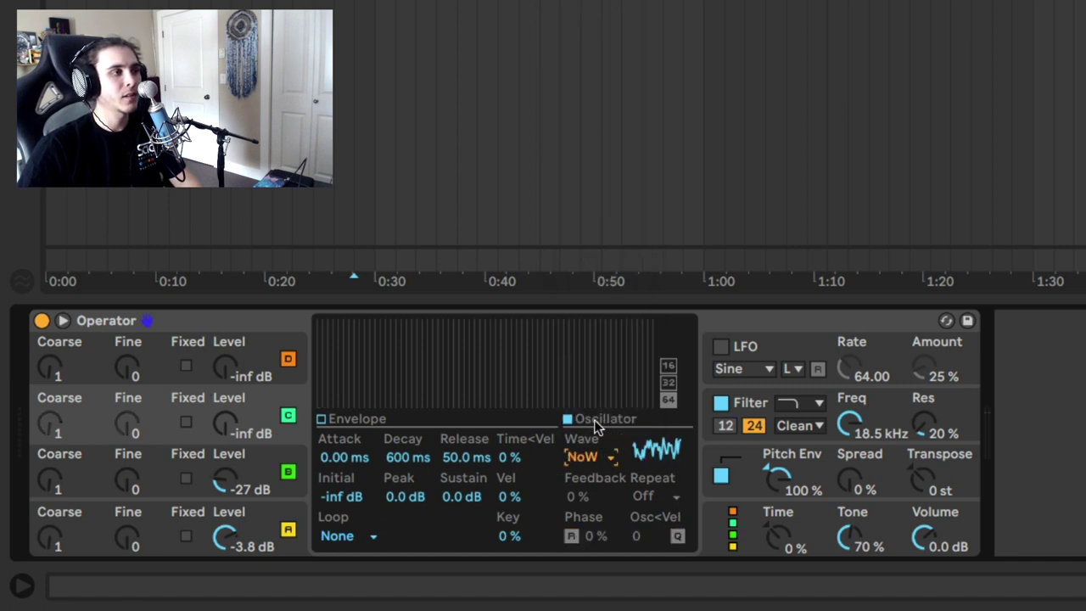
mouse_move(227, 428)
left_mouse_down()
mouse_move(227, 403)
mouse_move(227, 421)
left_mouse_up()
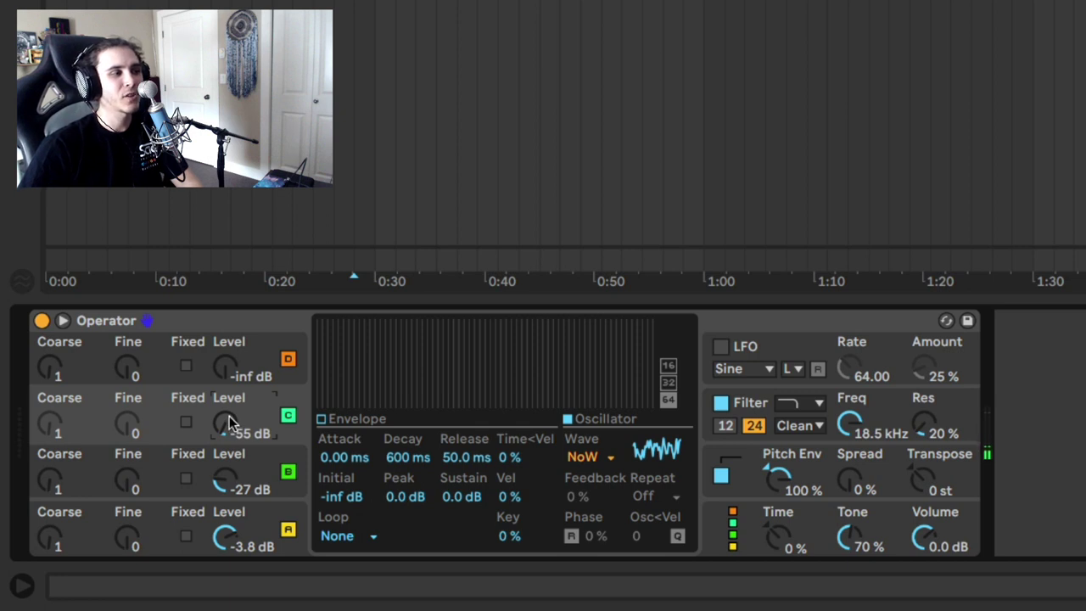
left_click_drag(229, 422, 225, 458)
left_click(832, 512)
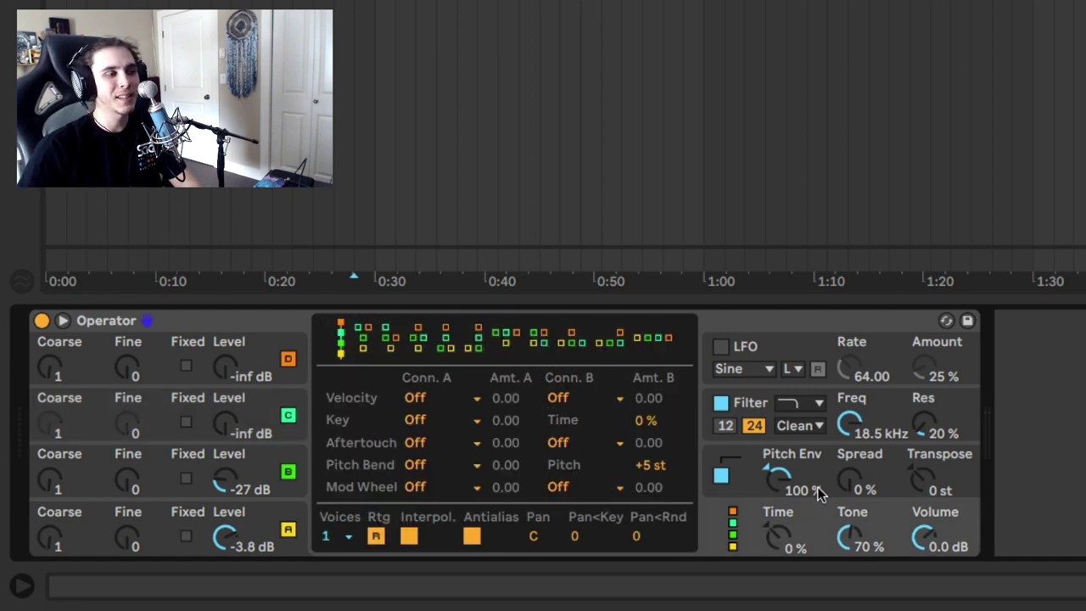
Switch Operator to the four-operators-side-by-side algorithm and raise oscillator C's noise level to -39 dB
left_click(646, 341)
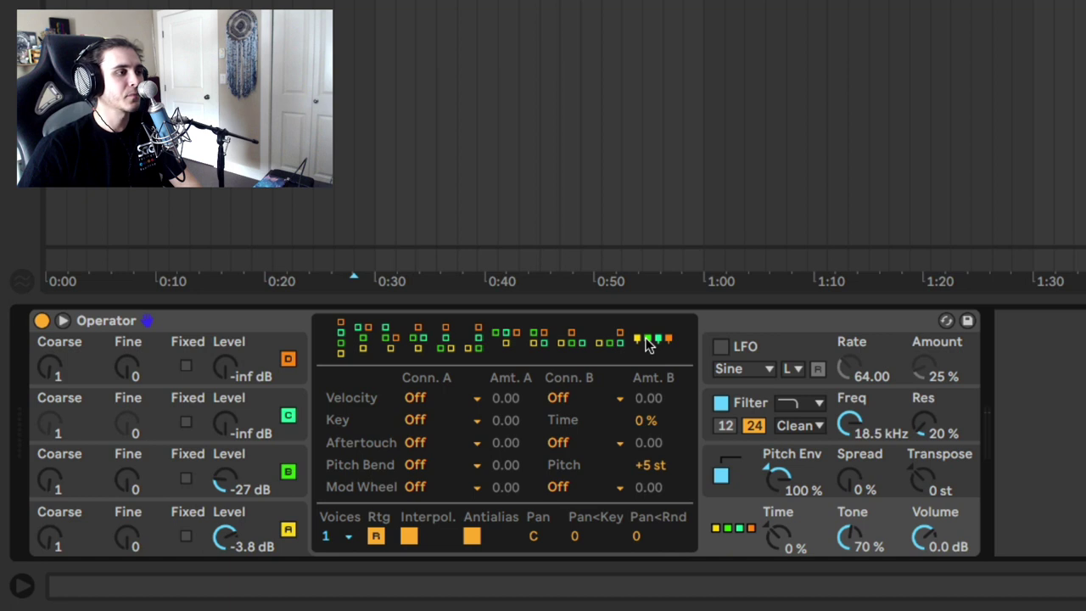
mouse_move(226, 422)
left_mouse_down()
mouse_move(226, 395)
mouse_move(225, 435)
left_mouse_up()
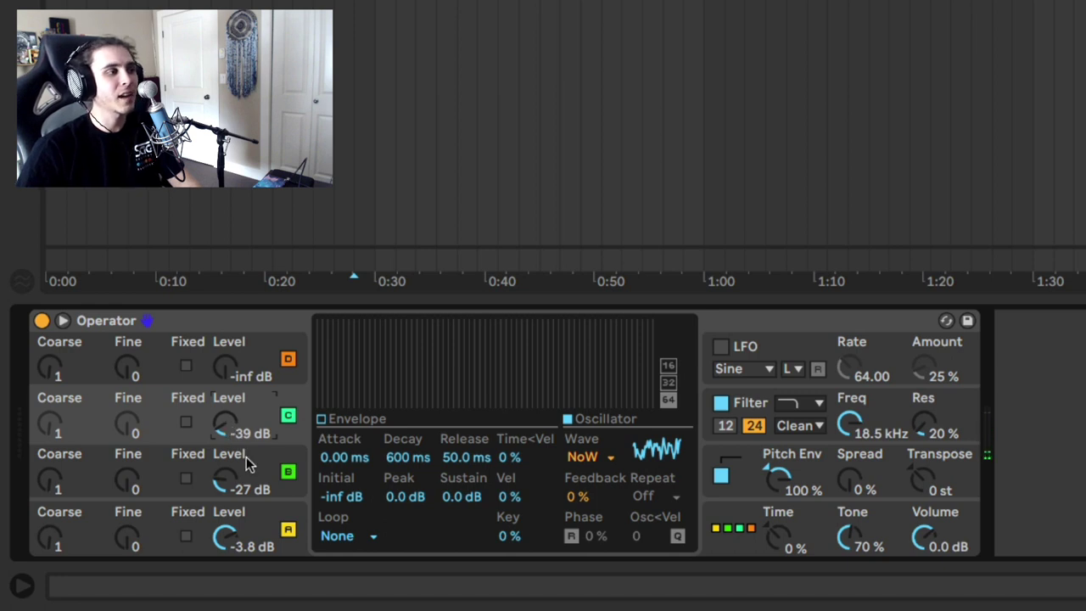
Undo oscillator C's noise layer back to -inf dB, then check oscillator B's and A's amplitude envelopes
key("Delete")
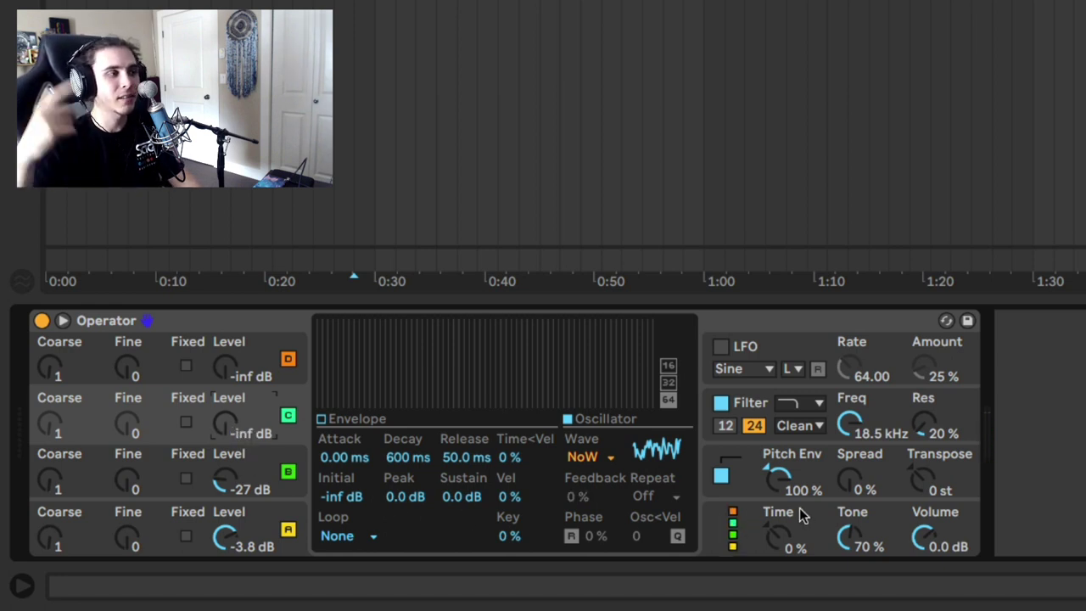
left_click(250, 472)
left_click(327, 421)
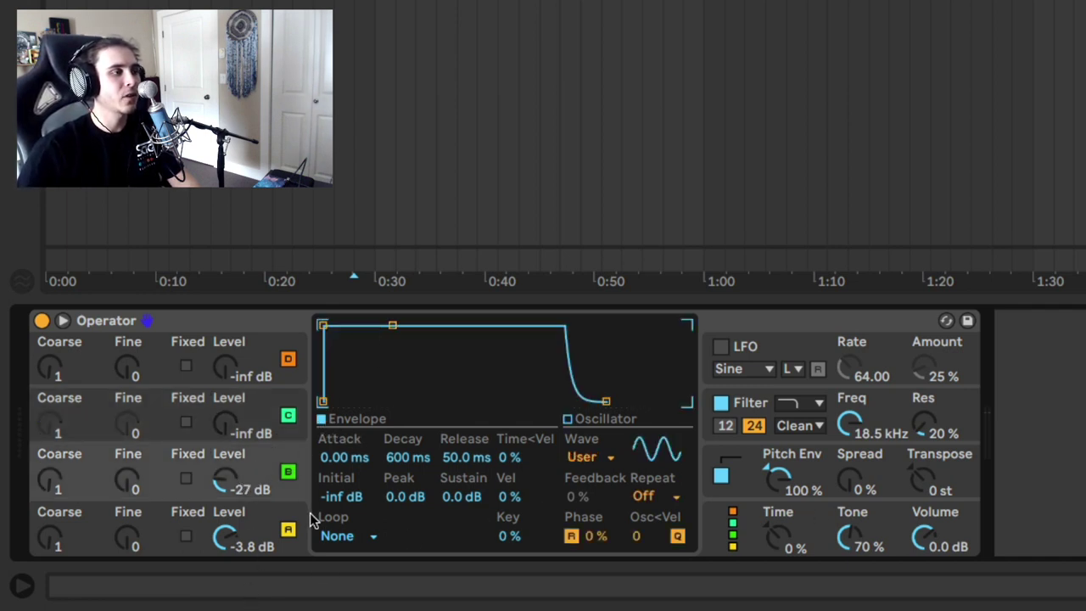
left_click(255, 516)
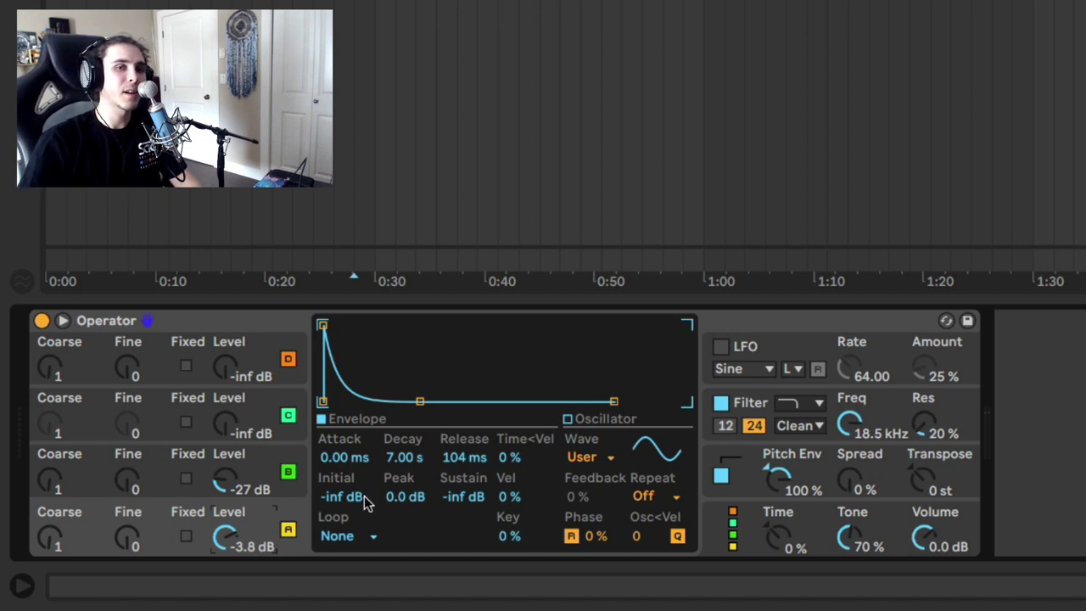
In the filter section, set the shaper to Soft and raise its drive to 3.56 dB
left_click(889, 406)
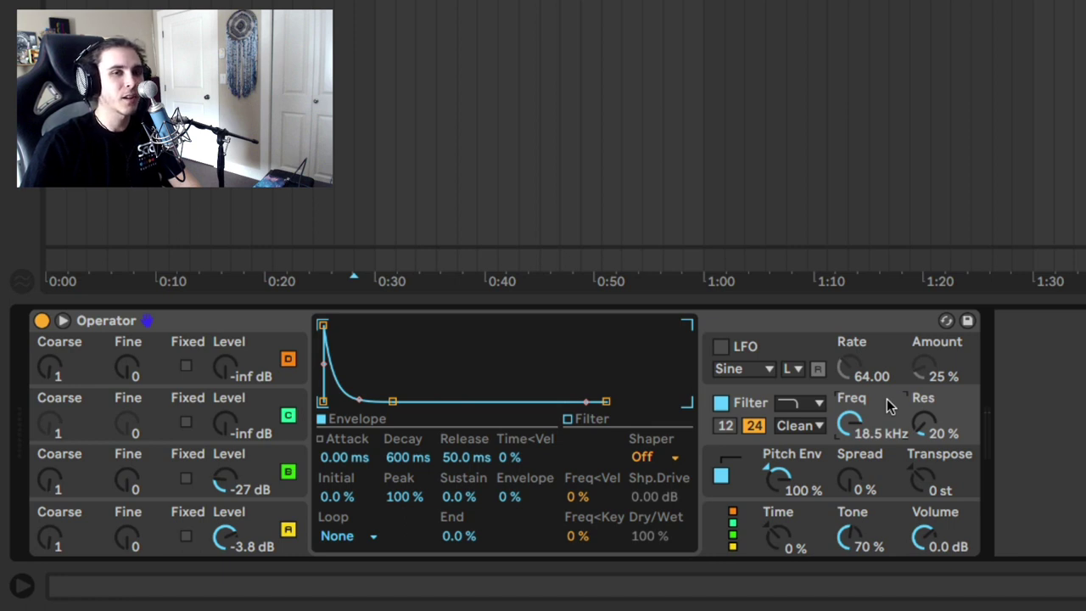
left_click(646, 456)
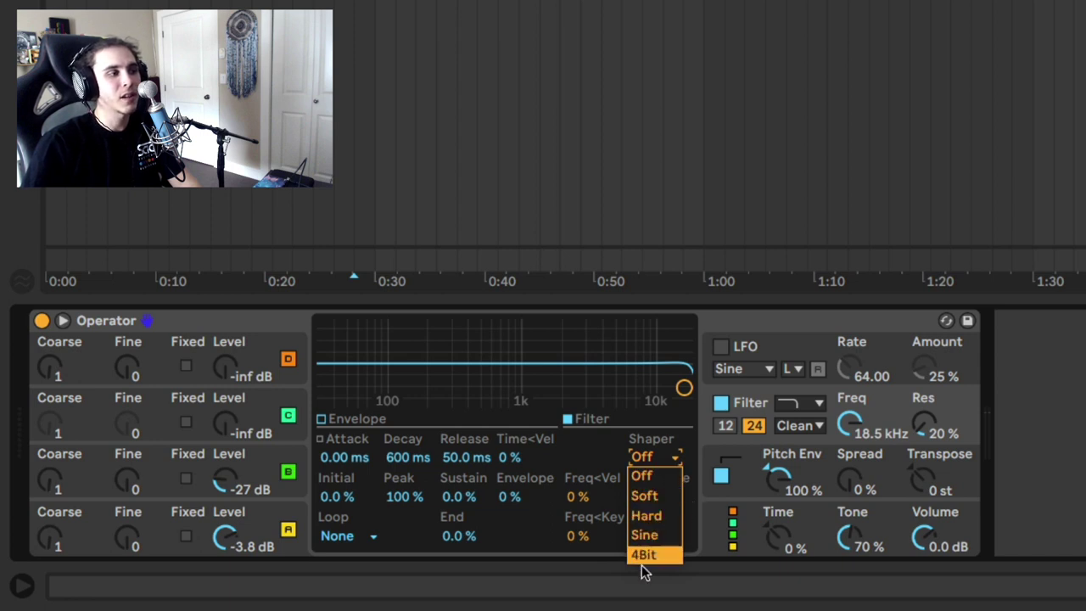
left_click(644, 496)
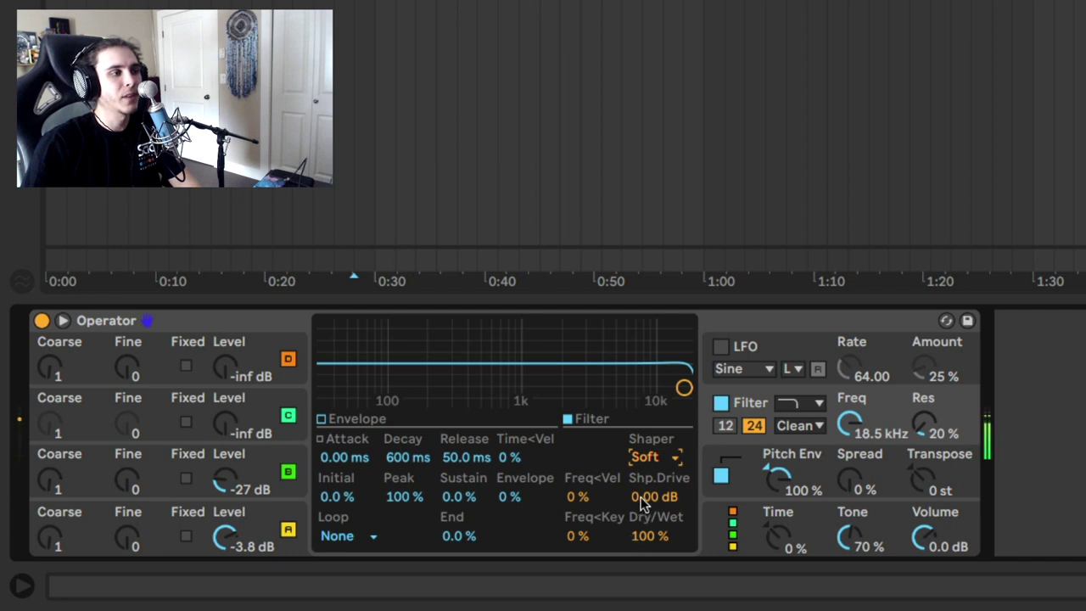
left_click_drag(642, 502, 642, 448)
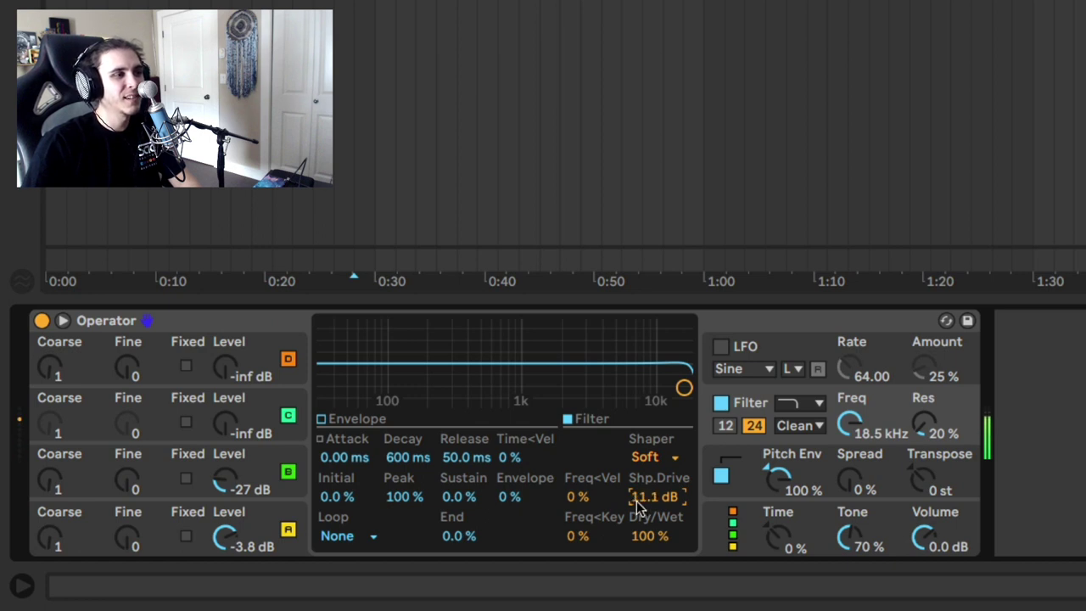
Audition the Hard, Sine and 4Bit shaper curves, return to Soft, and lower the drive slightly
left_click(645, 458)
left_click(654, 516)
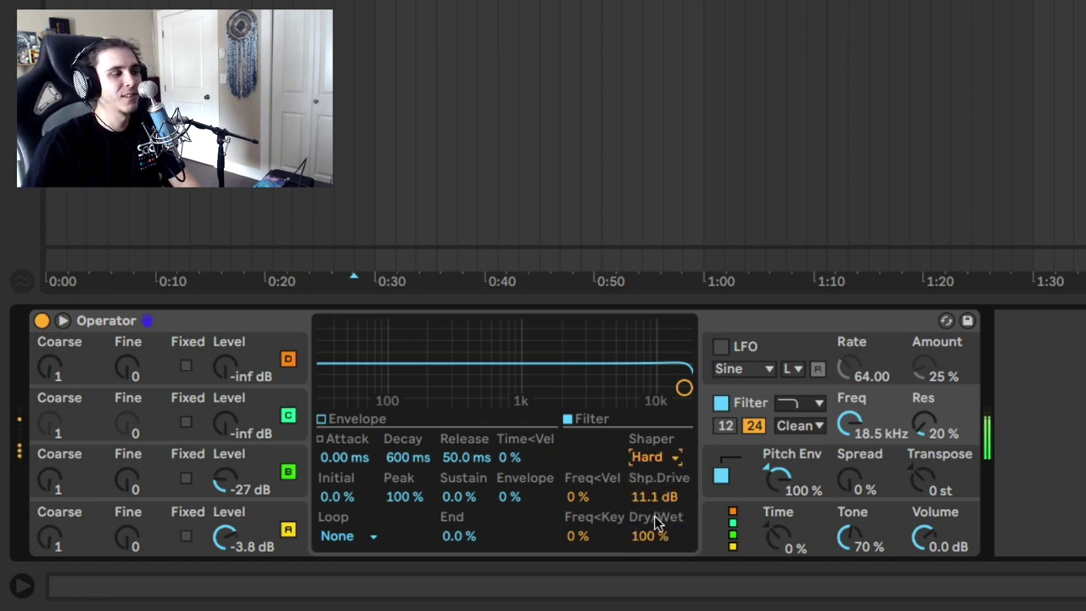
left_click(652, 465)
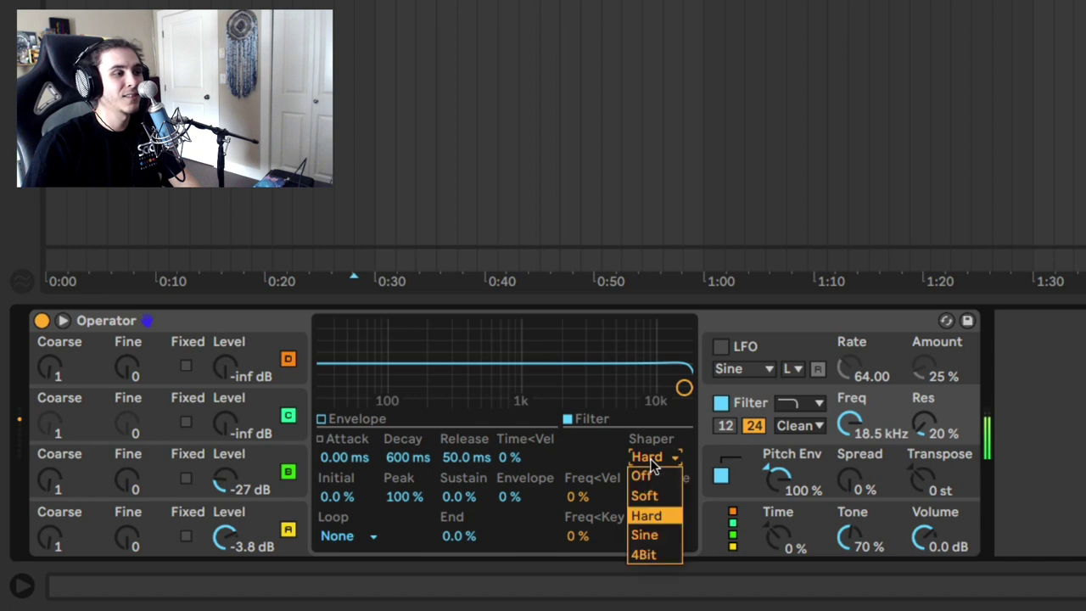
left_click(651, 534)
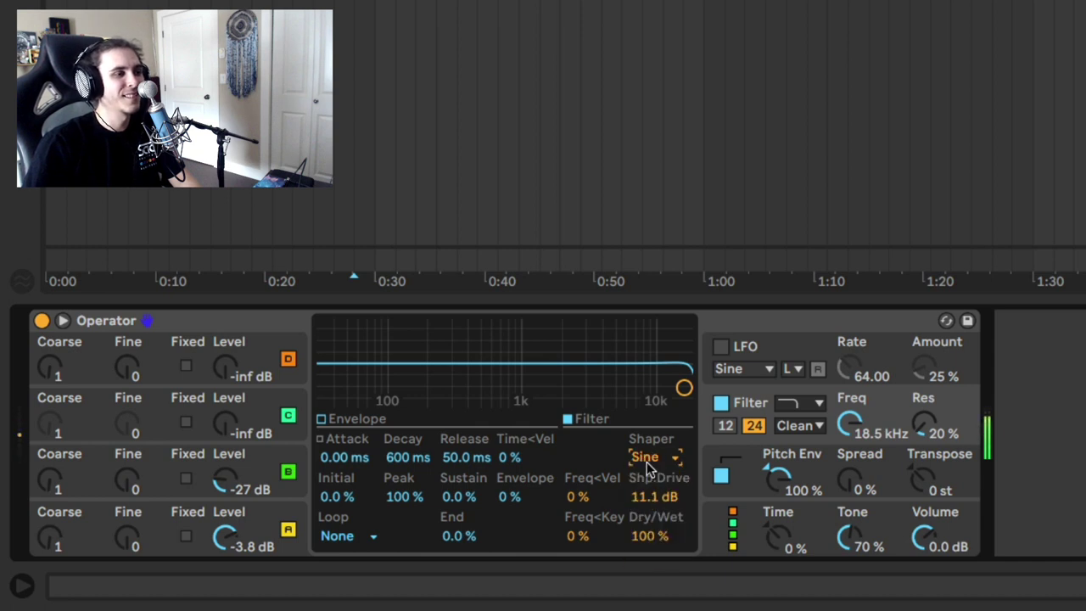
left_click(645, 466)
left_click(647, 554)
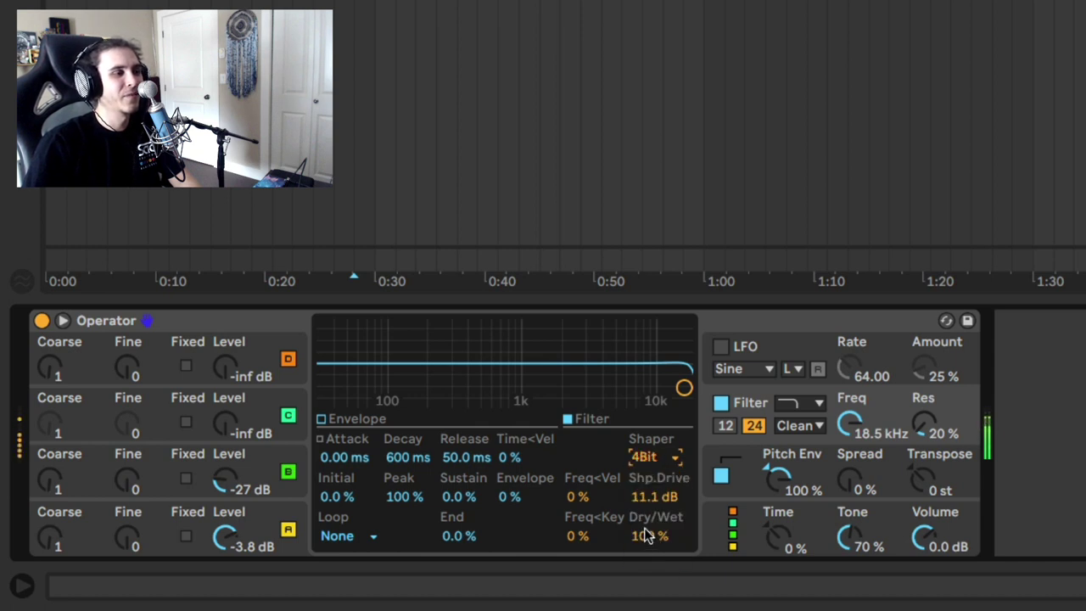
left_click(646, 465)
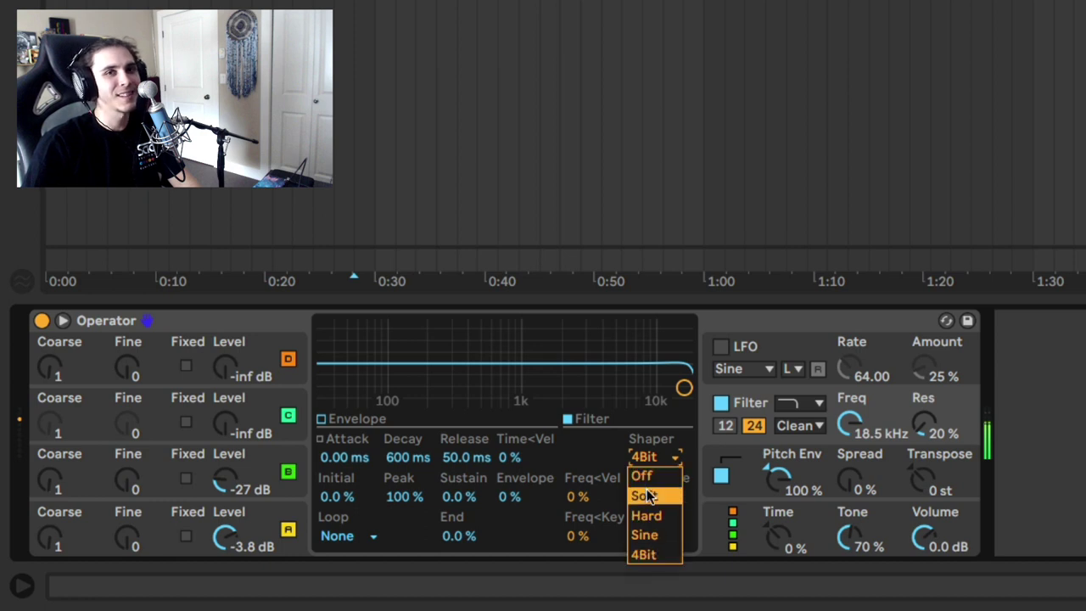
left_click(649, 496)
mouse_move(650, 498)
left_mouse_down()
mouse_move(650, 517)
mouse_move(649, 491)
left_mouse_up()
Draw low bars at harmonics 2 and 3 in oscillator A's harmonics editor
left_click(265, 526)
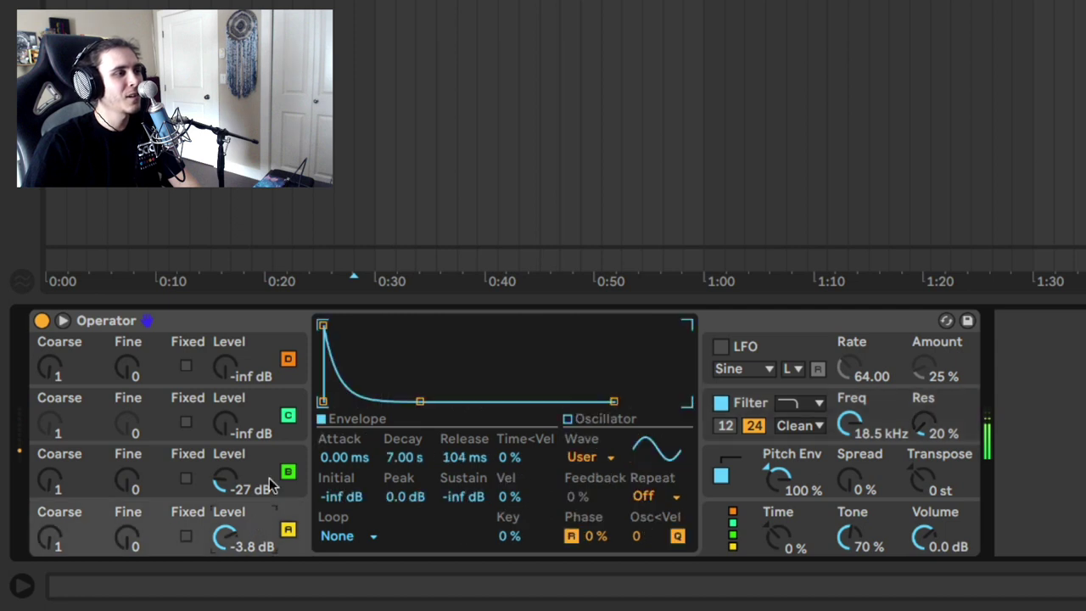
left_click(577, 418)
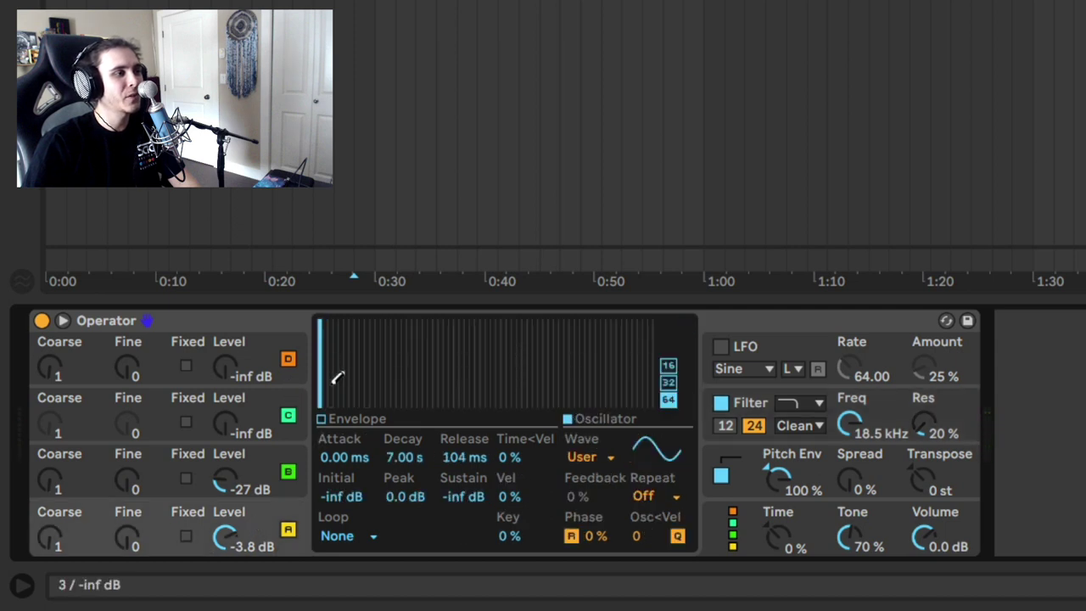
left_click_drag(333, 381, 333, 364)
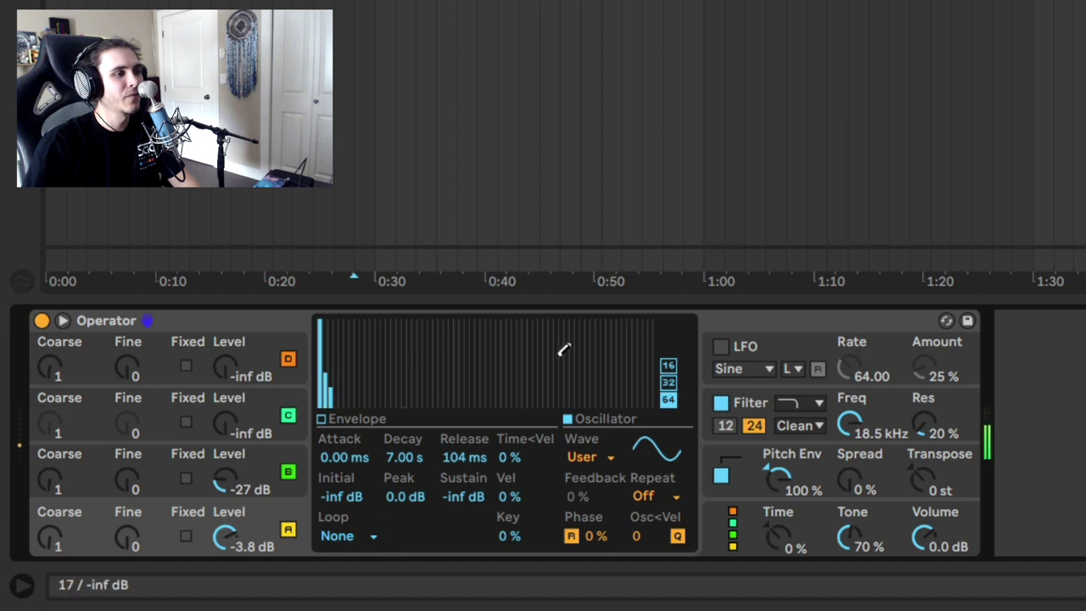
Set the pitch envelope decay to 345 ms and its peak to +24 st
left_click(885, 454)
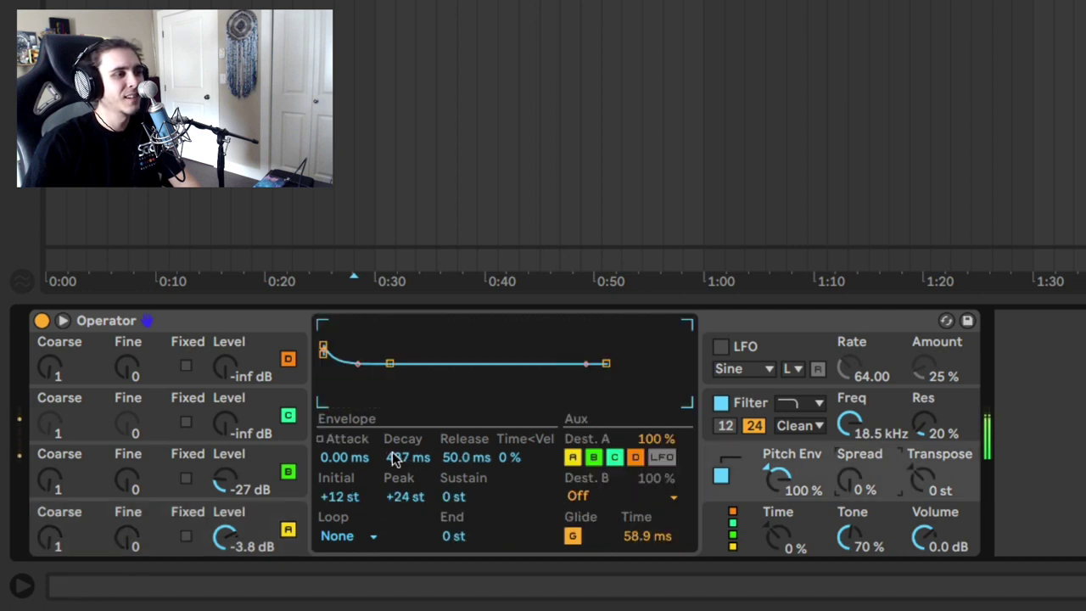
mouse_move(408, 457)
left_mouse_down()
mouse_move(408, 445)
mouse_move(408, 475)
mouse_move(408, 452)
left_mouse_up()
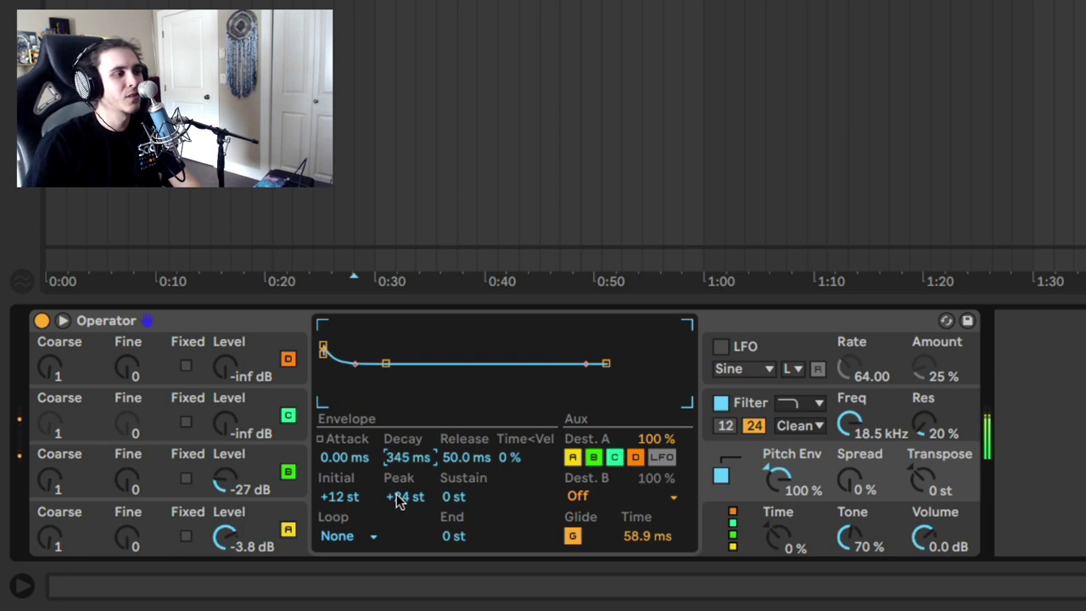
left_click_drag(382, 494, 387, 498)
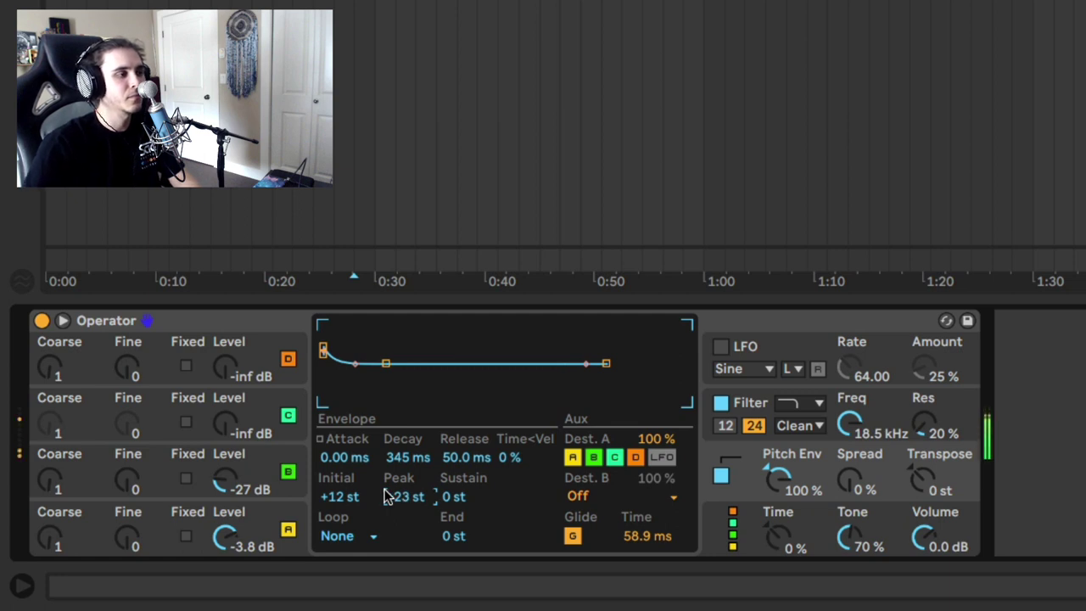
type("12")
key("Return")
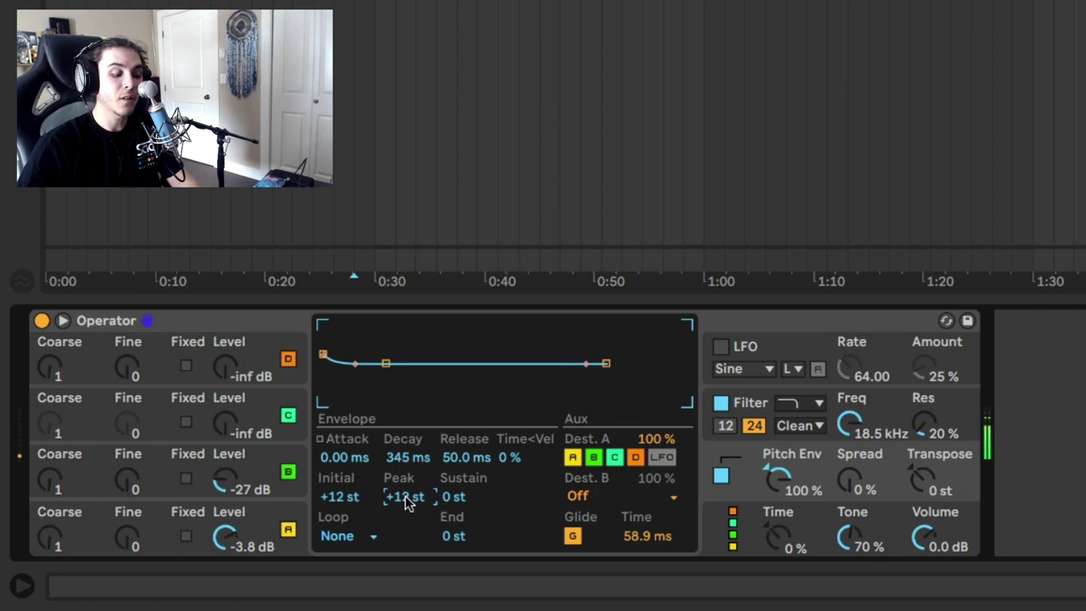
type("24")
key("Return")
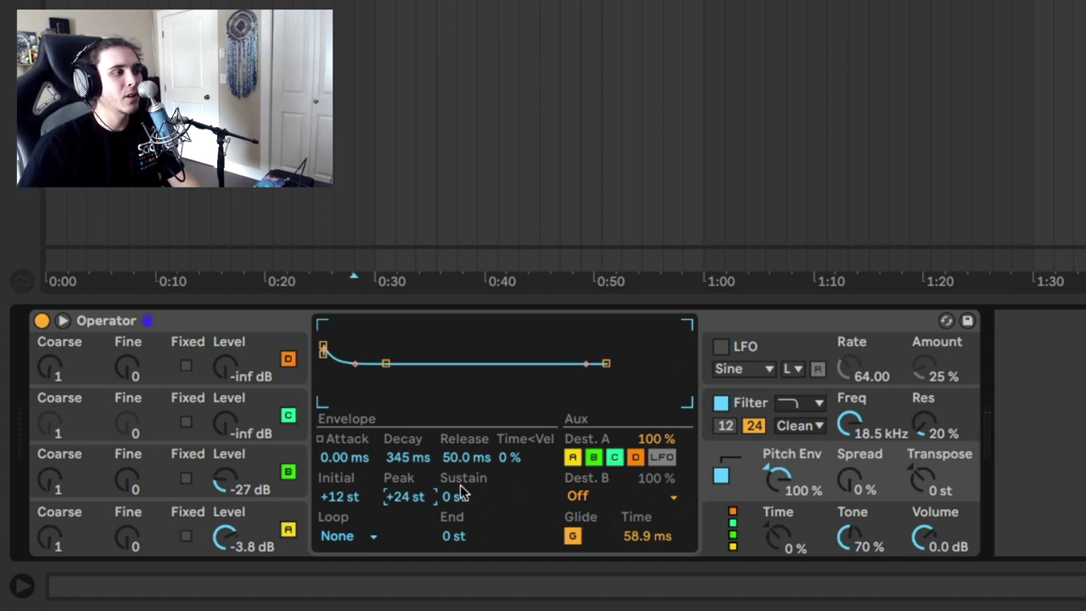
Lengthen oscillator A's amplitude envelope attack to 5.49 ms
left_click(251, 519)
left_click(322, 421)
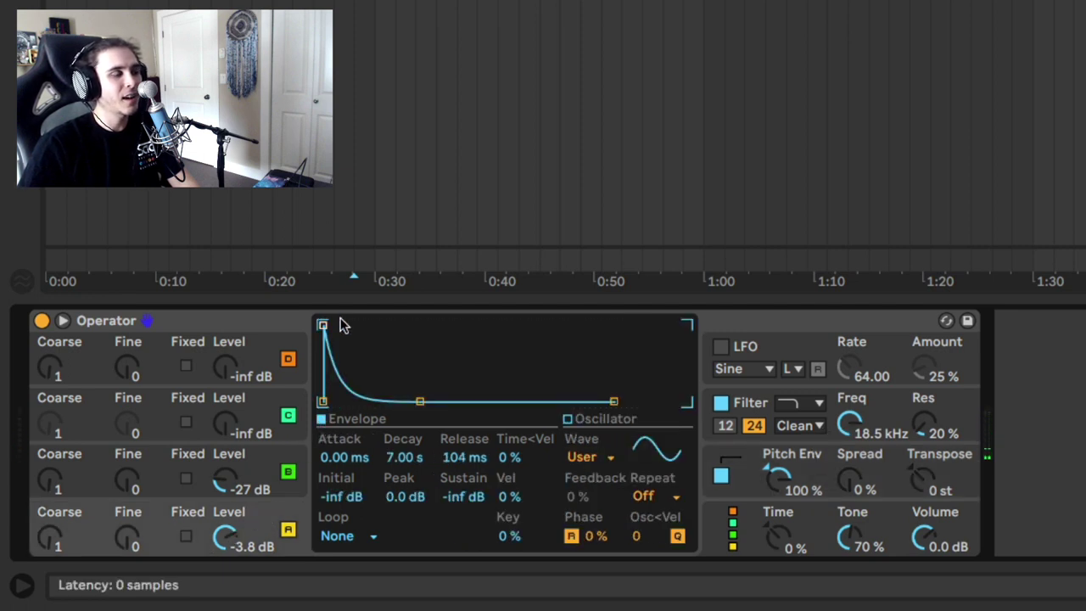
left_click_drag(335, 459, 335, 443)
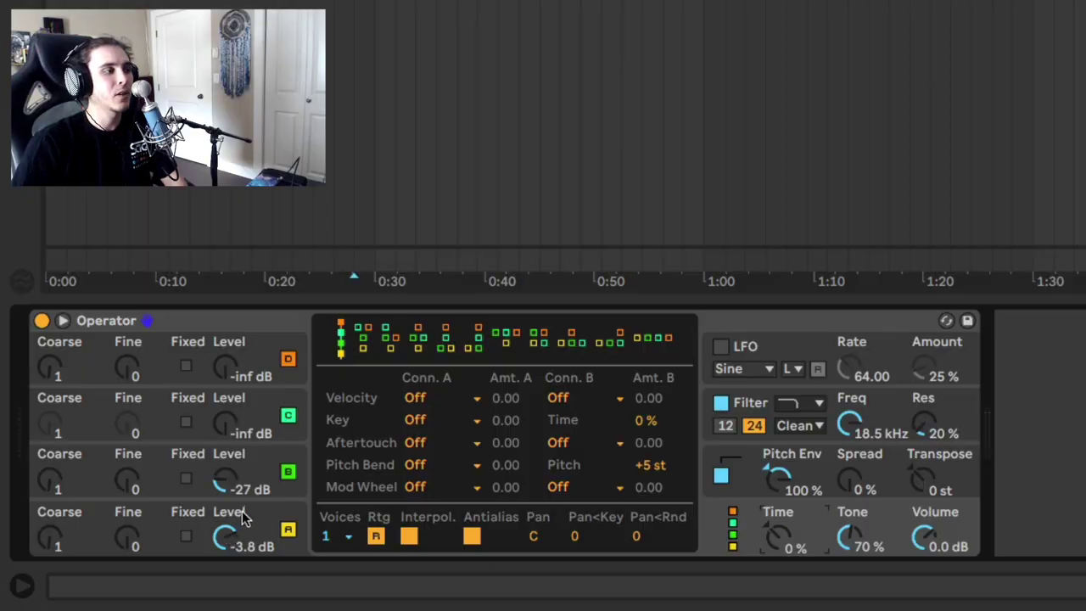
Look at oscillator A's envelope, then return to the pitch envelope showing +24 st peak and 345 ms decay
left_click(246, 515)
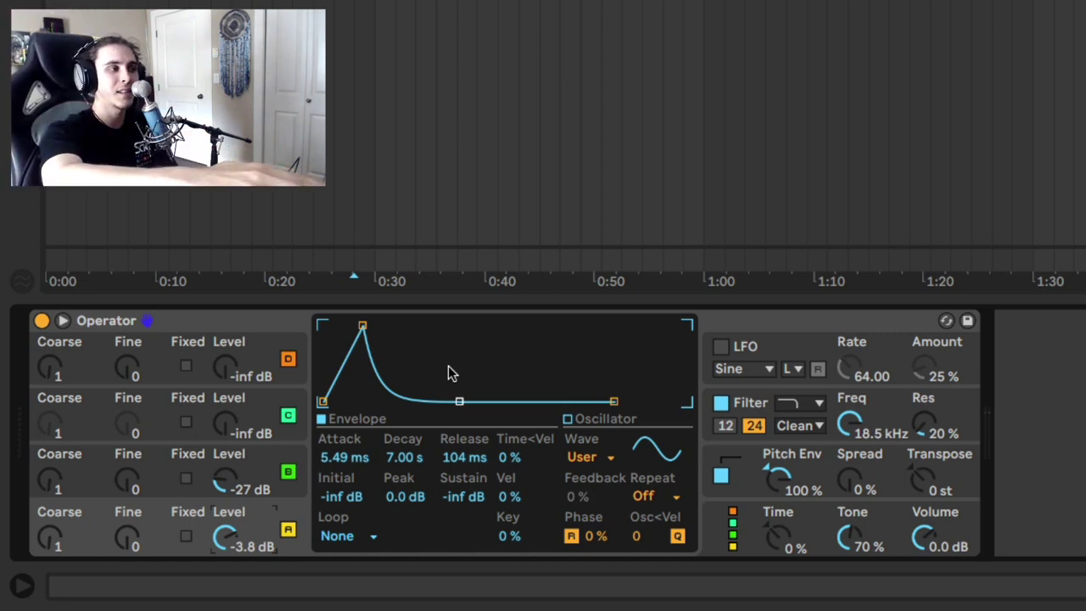
left_click(784, 451)
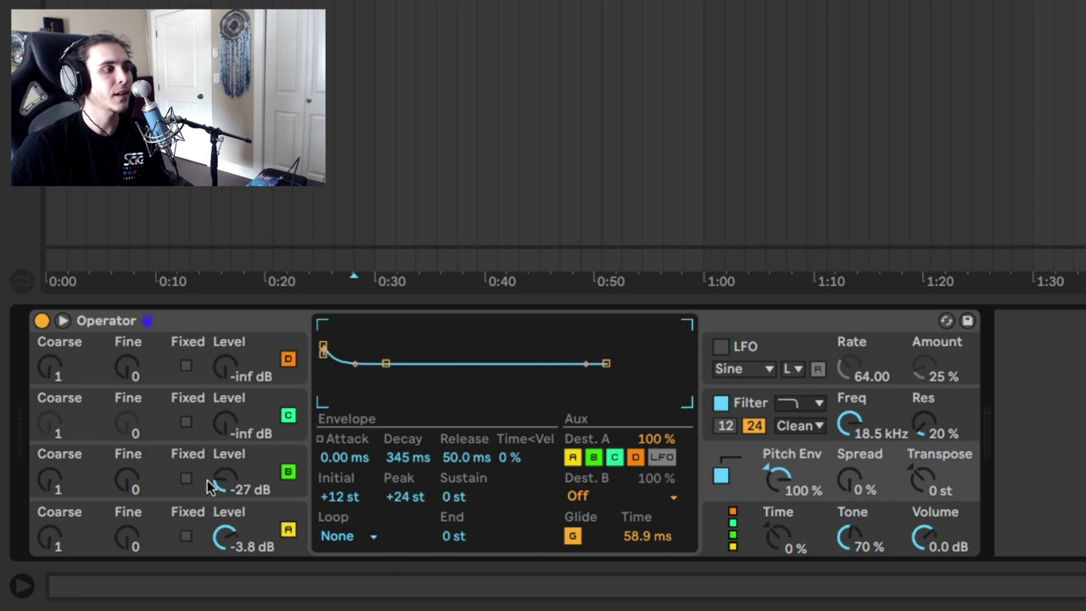
Review oscillators C and A, A's harmonics, global settings, pitch envelope, and the Soft shaper filter panel
left_click(250, 465)
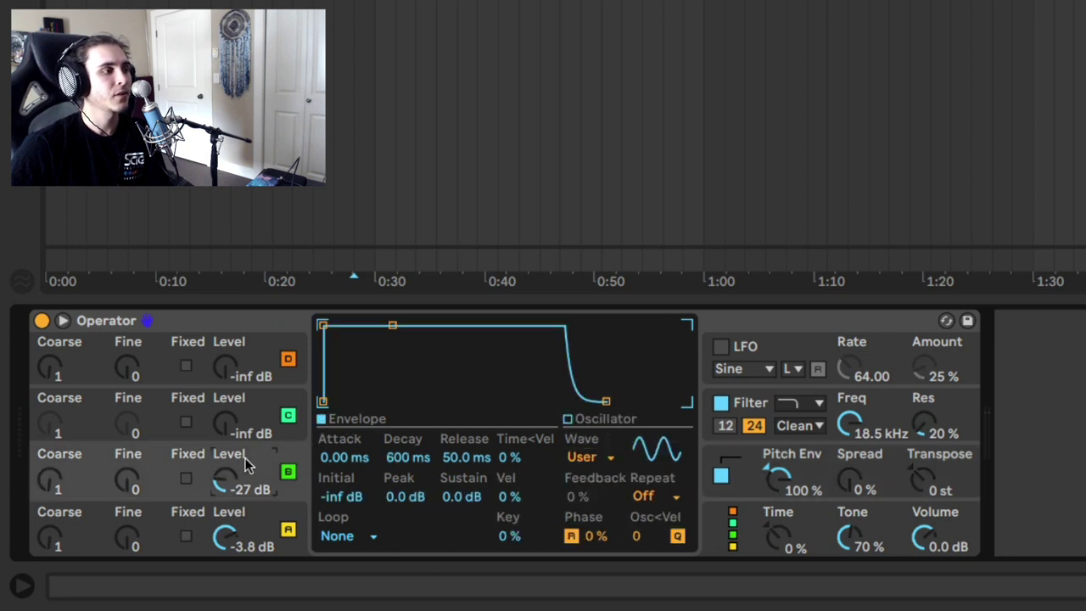
left_click(244, 515)
left_click(594, 415)
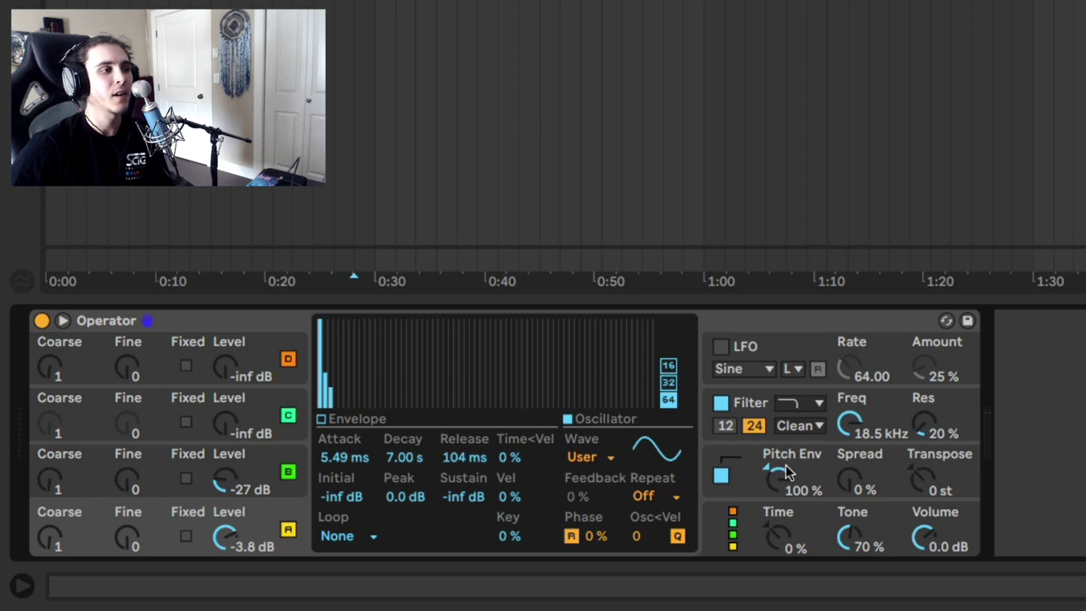
left_click(857, 510)
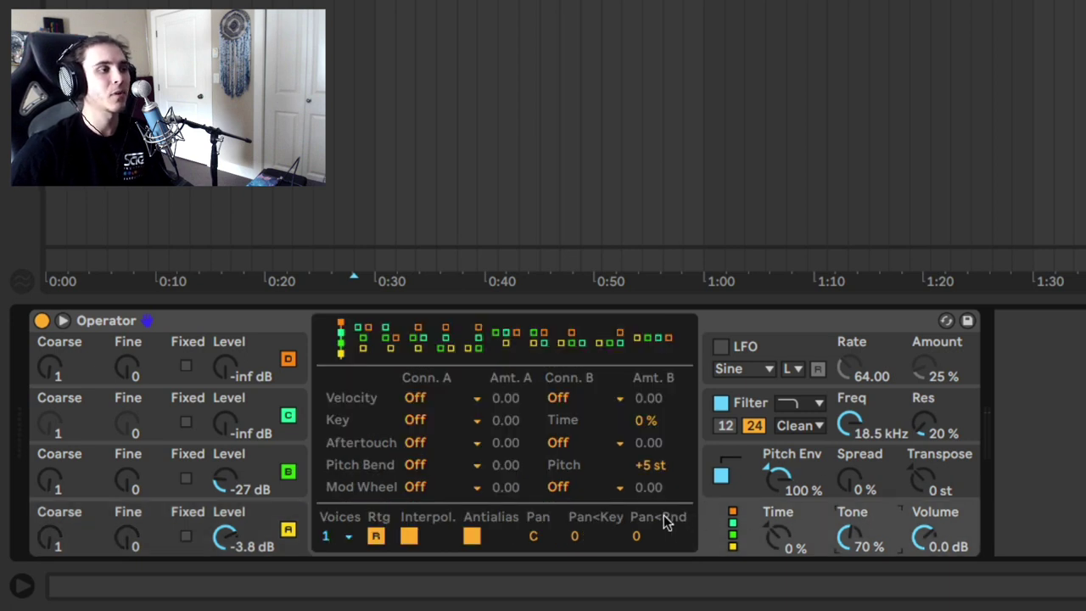
left_click(830, 455)
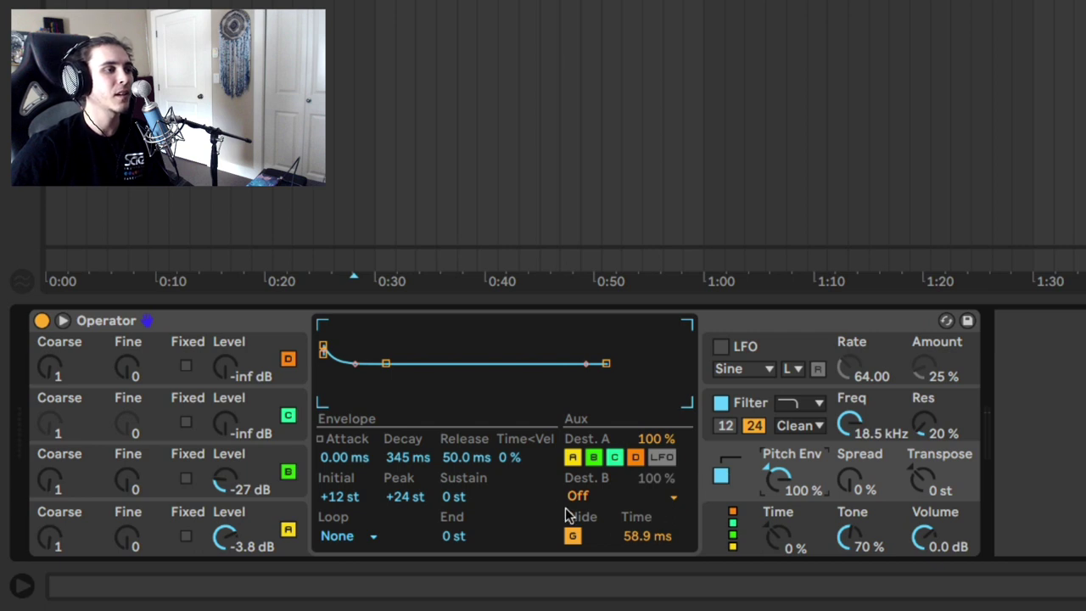
left_click(899, 401)
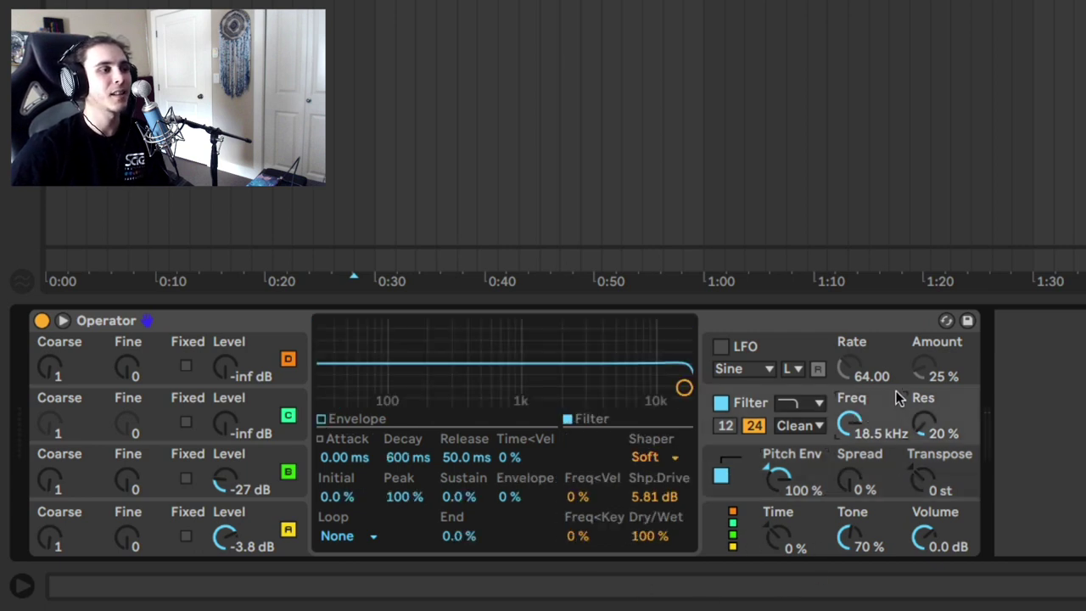